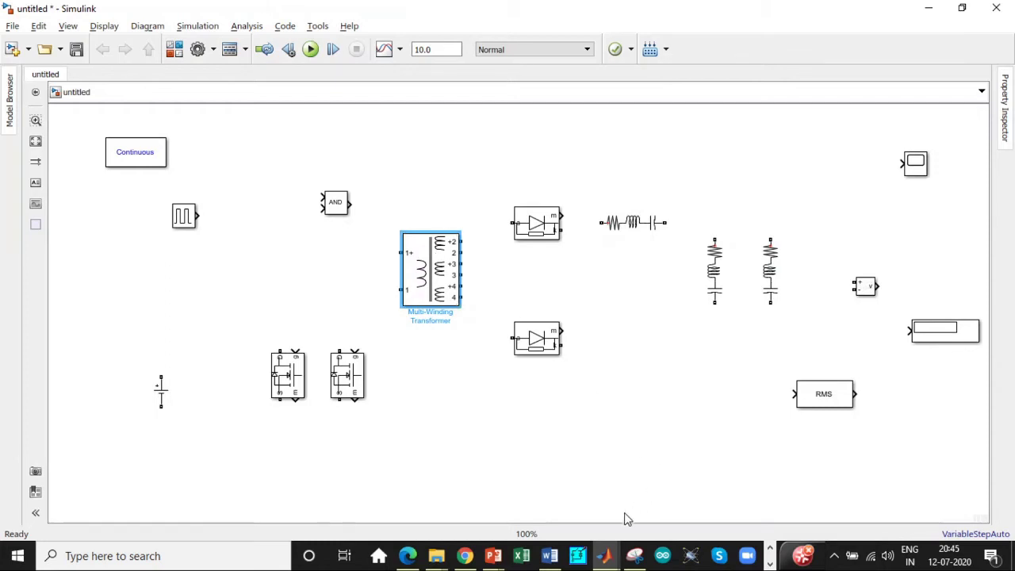
pyautogui.click(604, 555)
pyautogui.click(493, 282)
pyautogui.click(174, 49)
pyautogui.click(385, 43)
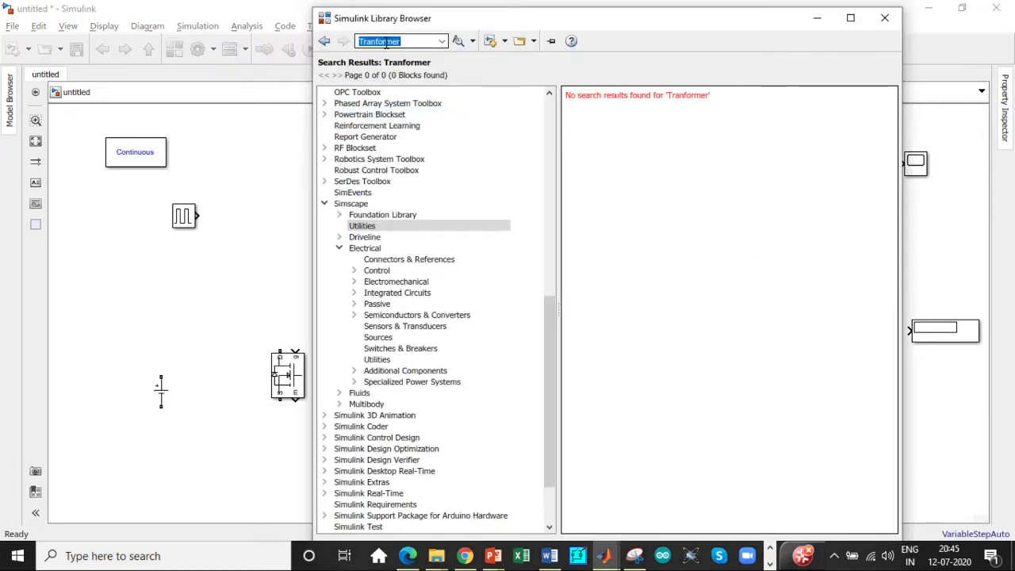
pyautogui.click(378, 41)
pyautogui.write('s')
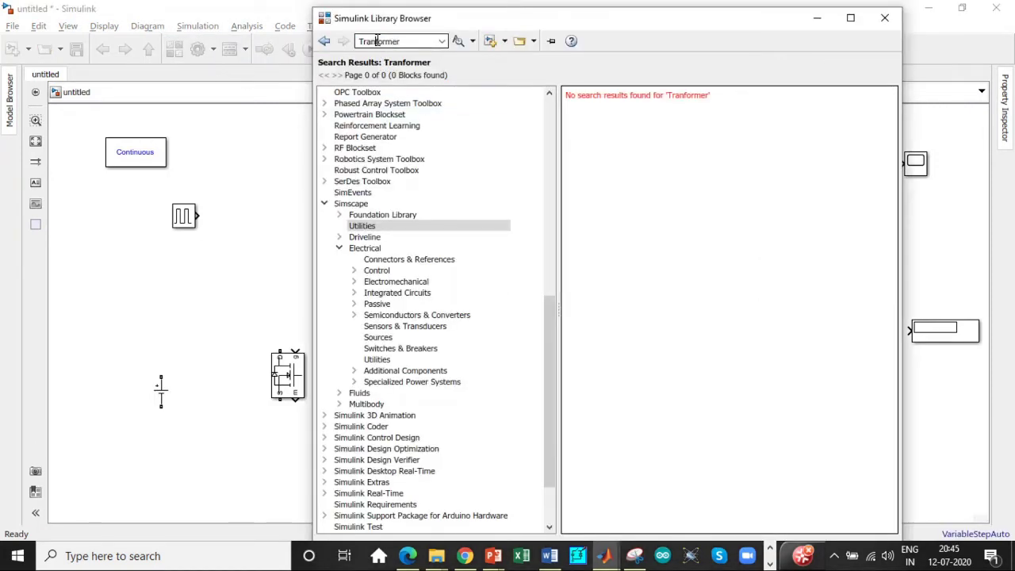
pyautogui.click(385, 47)
pyautogui.press('Return')
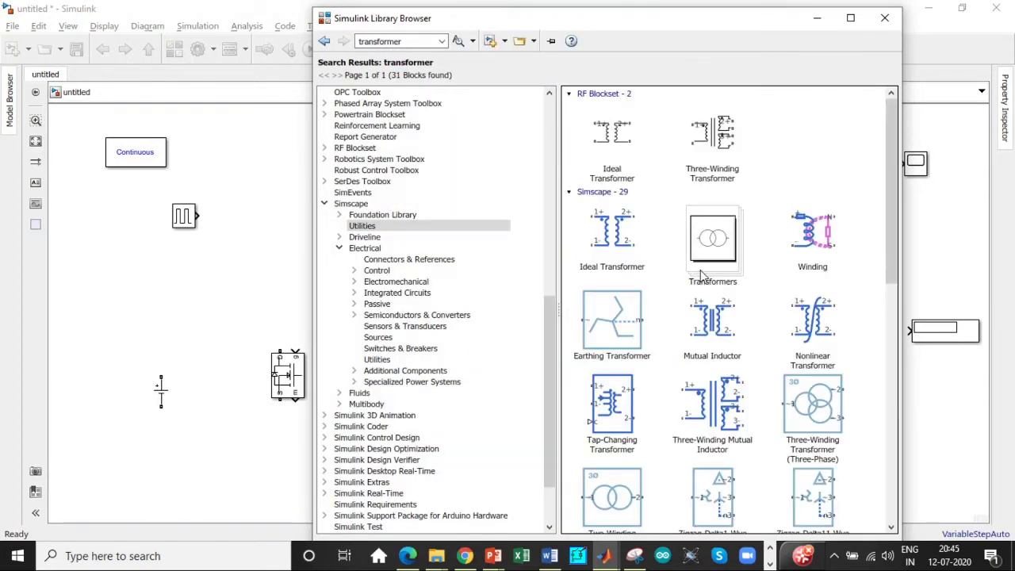
pyautogui.scroll(-2, 702, 243)
pyautogui.scroll(2, 702, 243)
pyautogui.scroll(-3, 713, 241)
pyautogui.scroll(-1, 718, 238)
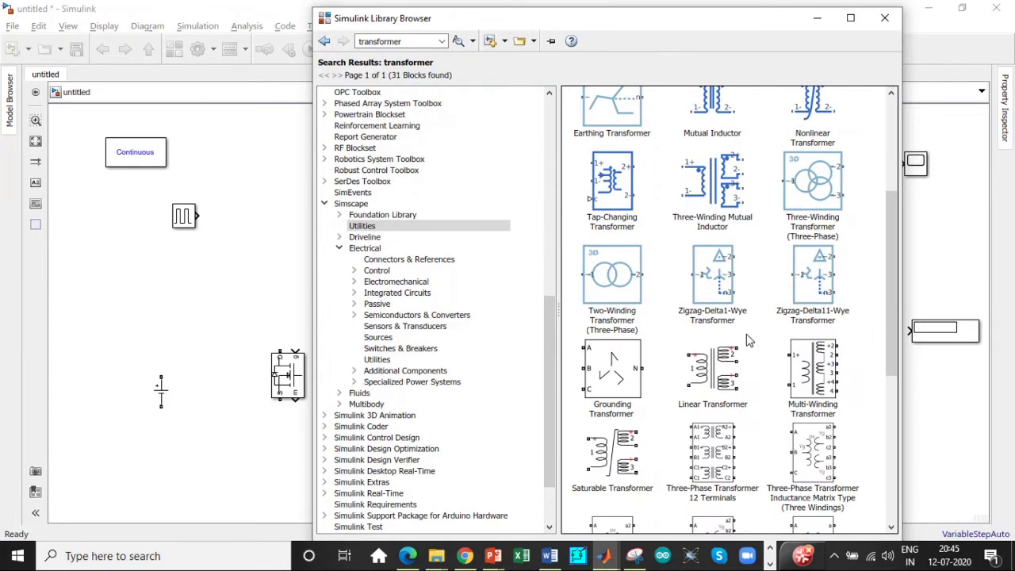
pyautogui.click(807, 374)
pyautogui.rightClick(810, 366)
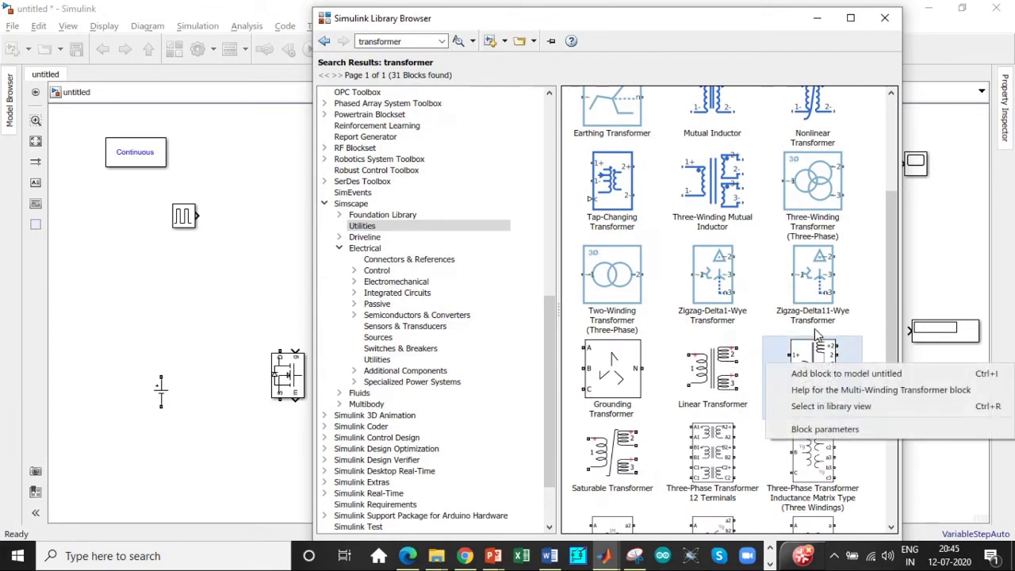
pyautogui.click(411, 40)
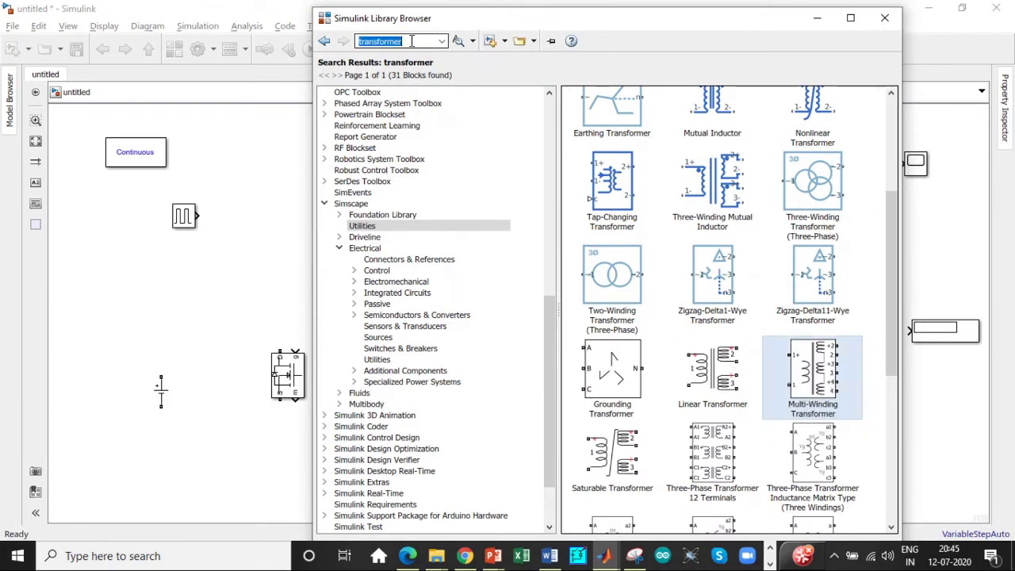
pyautogui.write('logical')
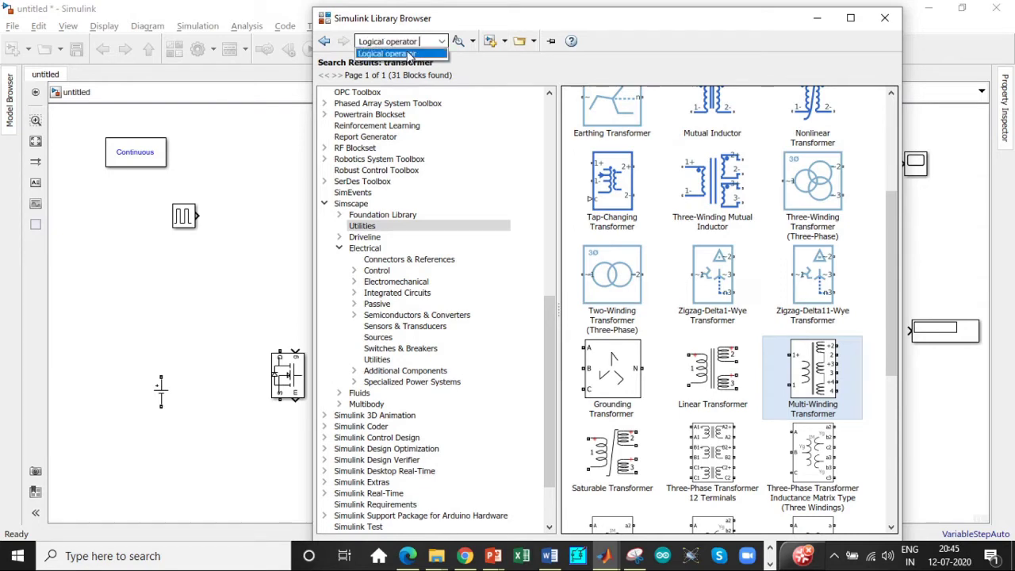
pyautogui.click(408, 52)
pyautogui.click(411, 35)
pyautogui.press('Return')
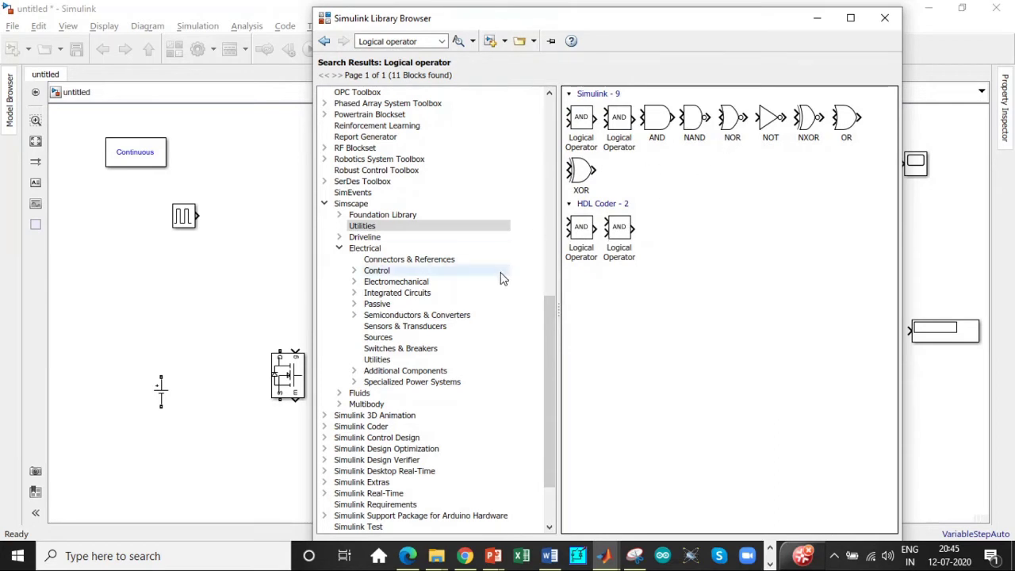
pyautogui.click(885, 18)
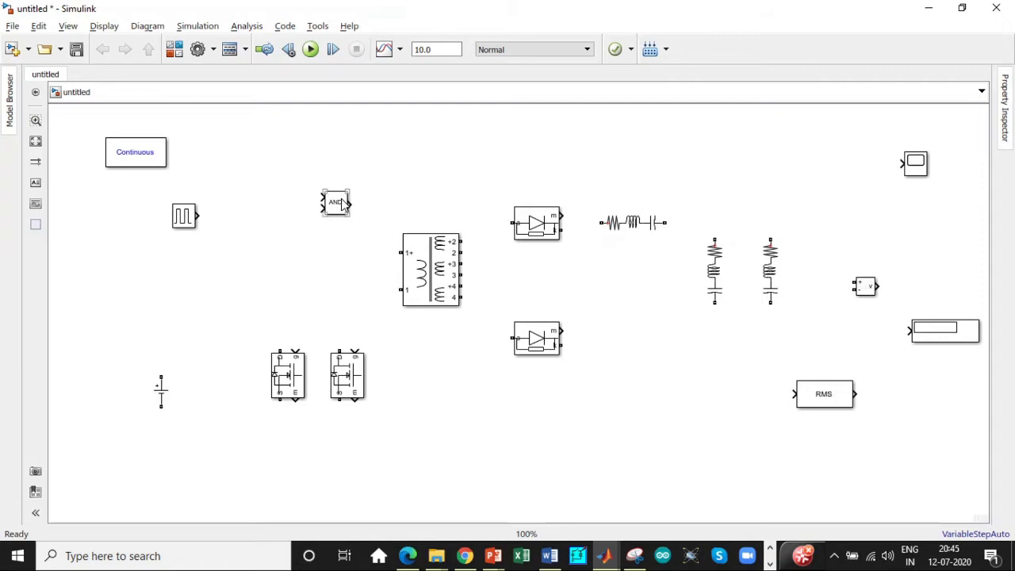
# Step: Set the Multi-Winding Transformer to 2 windings on the left and right sides
pyautogui.doubleClick(433, 273)
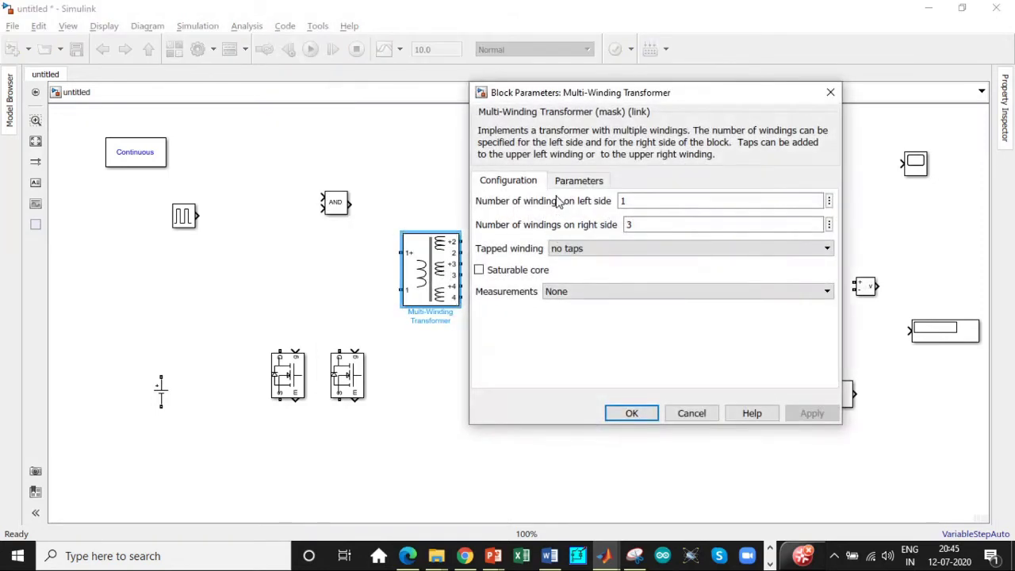
pyautogui.doubleClick(631, 204)
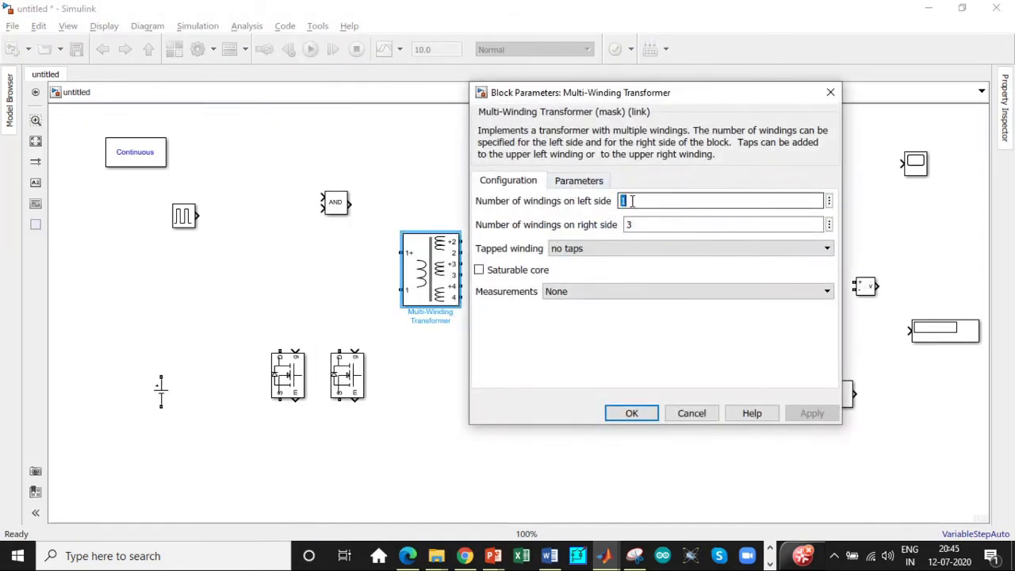
pyautogui.write('2')
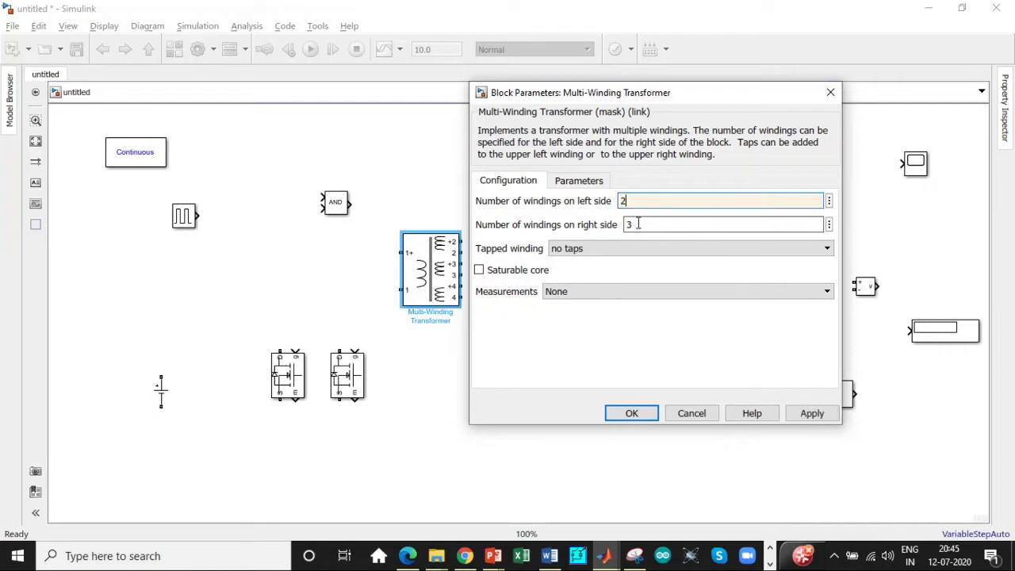
pyautogui.doubleClick(637, 224)
pyautogui.write('2')
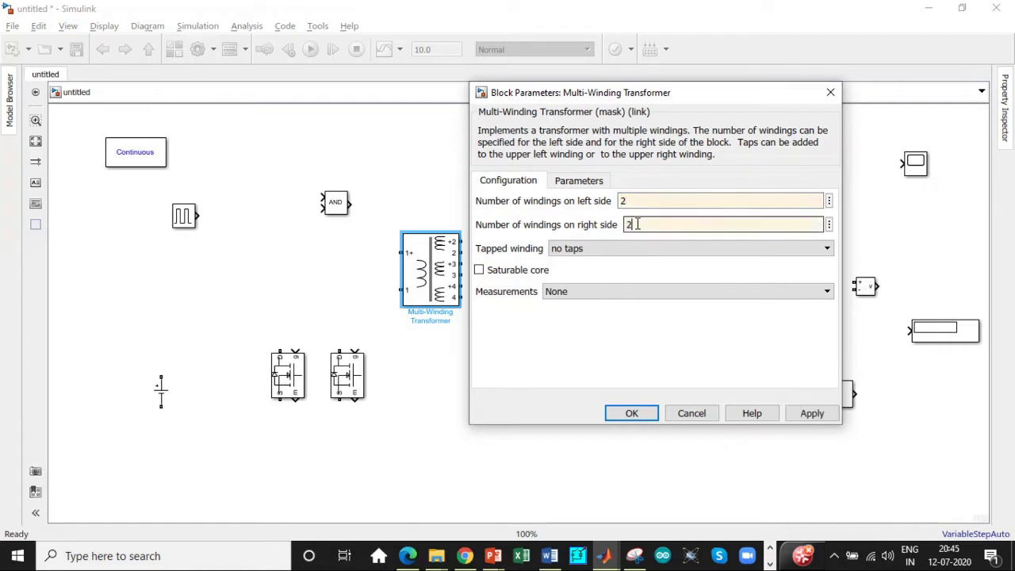
# Step: Switch the transformer to SI units and set nominal power and frequency to [38.38 150e3]
pyautogui.click(579, 180)
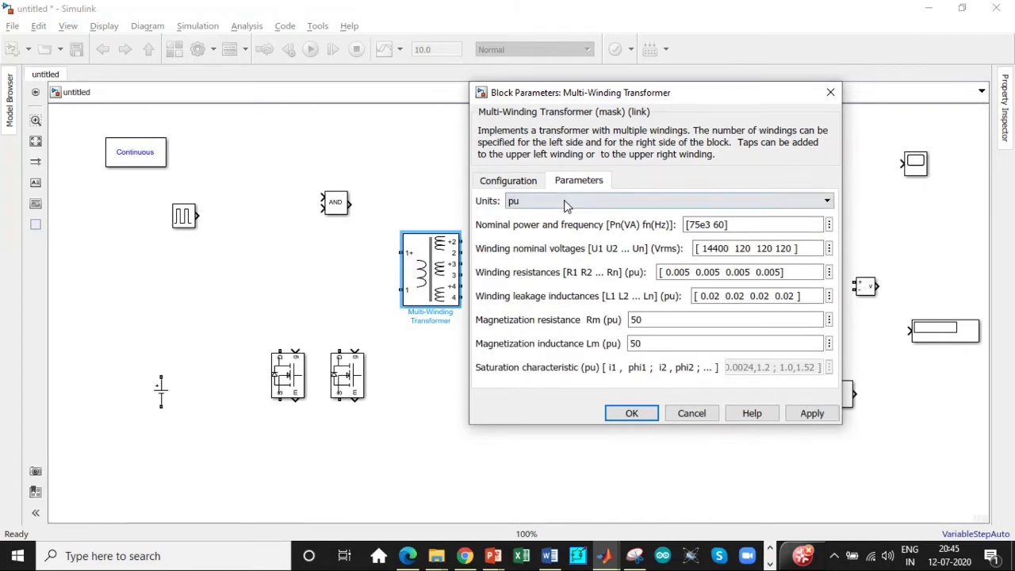
pyautogui.click(563, 203)
pyautogui.click(547, 216)
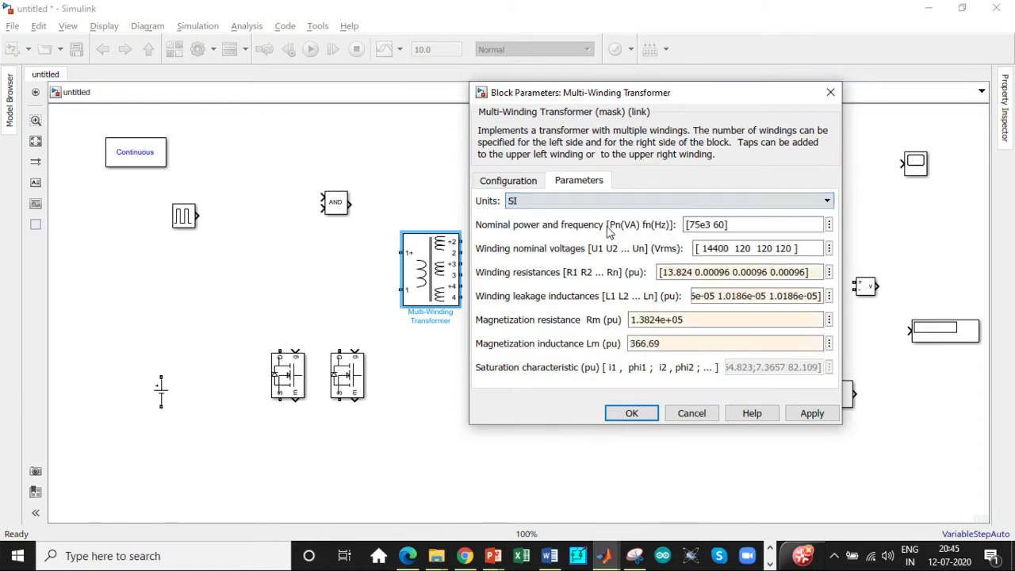
pyautogui.doubleClick(708, 224)
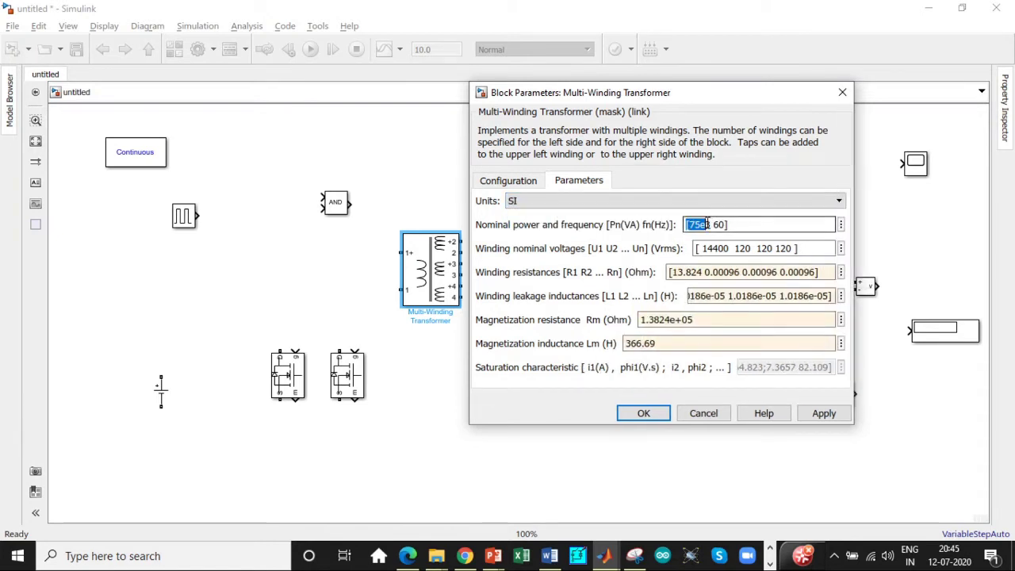
pyautogui.click(710, 225)
pyautogui.press('BackSpace')
pyautogui.press('BackSpace')
pyautogui.press('BackSpace')
pyautogui.press('BackSpace')
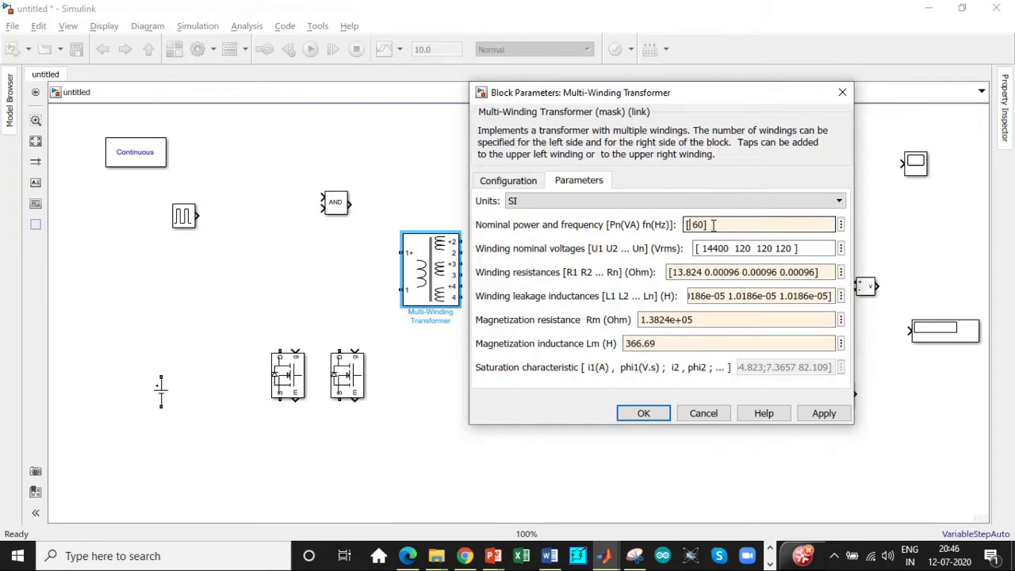
pyautogui.write('38.38')
pyautogui.click(722, 225)
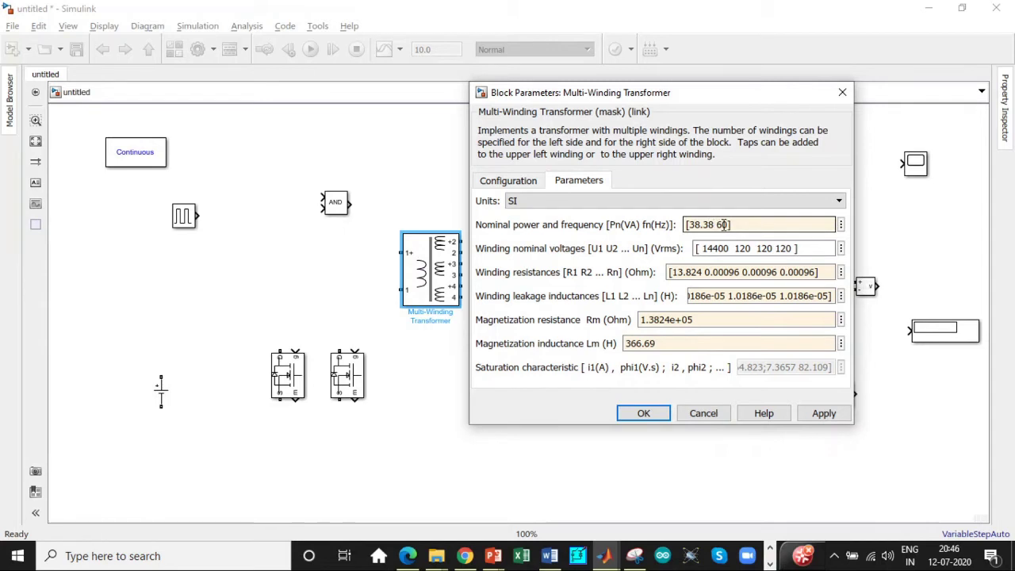
pyautogui.press('BackSpace')
pyautogui.write('5')
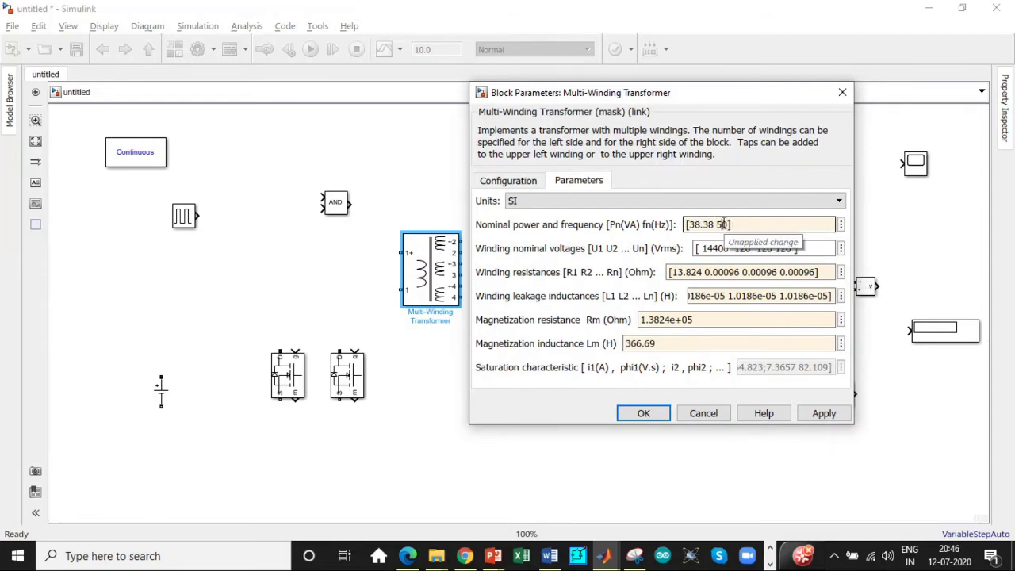
pyautogui.press('Left')
pyautogui.write('150')
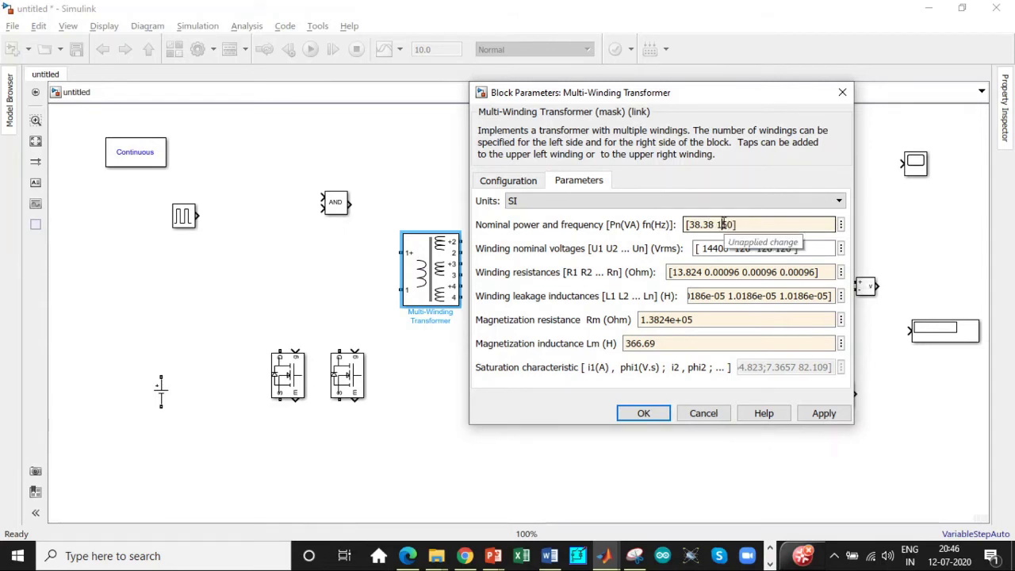
pyautogui.write('e3')
# Step: Set the transformer winding voltages to [50 50 17.5 17.5]
pyautogui.press('Tab')
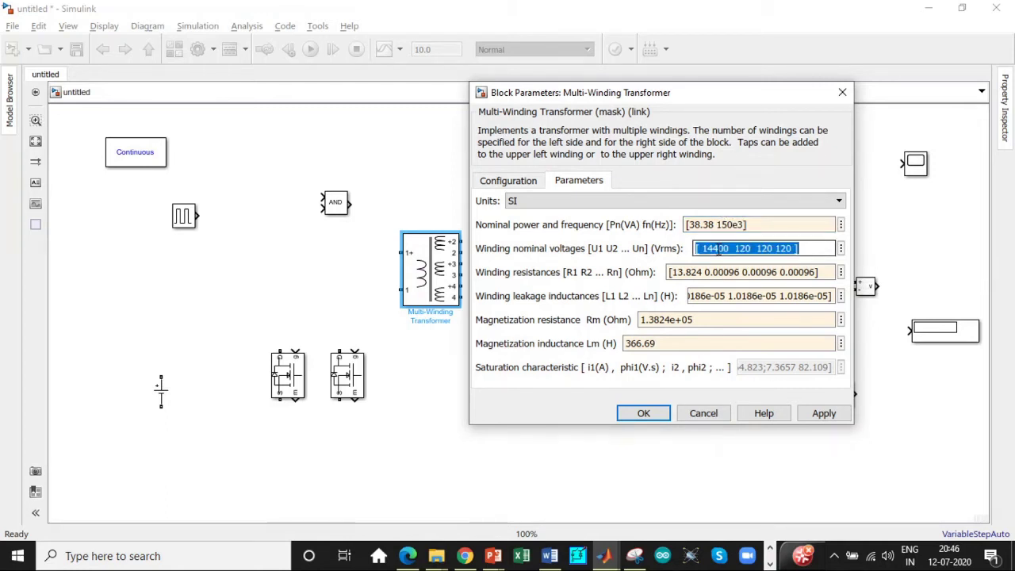
pyautogui.click(717, 248)
pyautogui.doubleClick(717, 248)
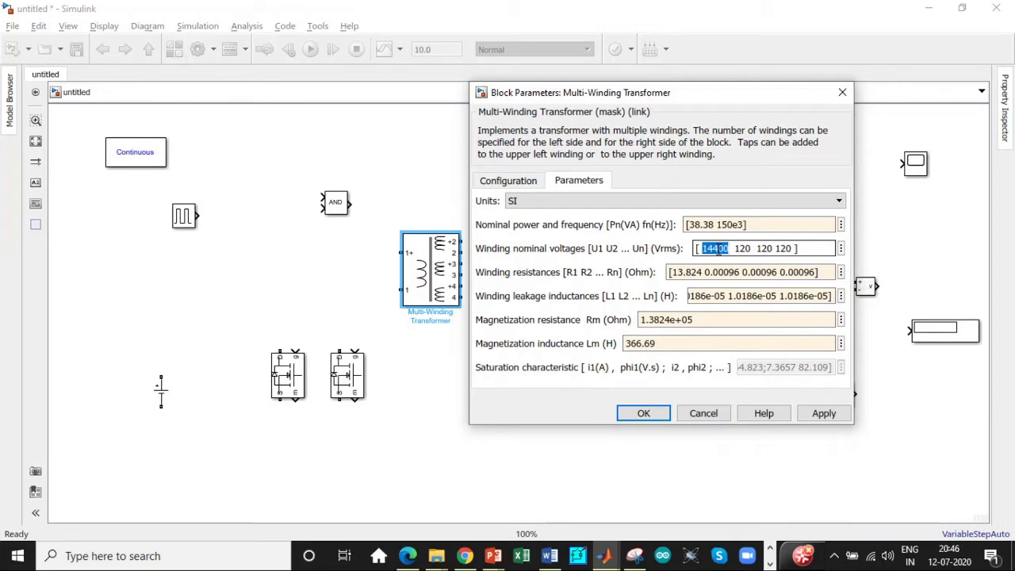
pyautogui.write('30')
pyautogui.doubleClick(705, 249)
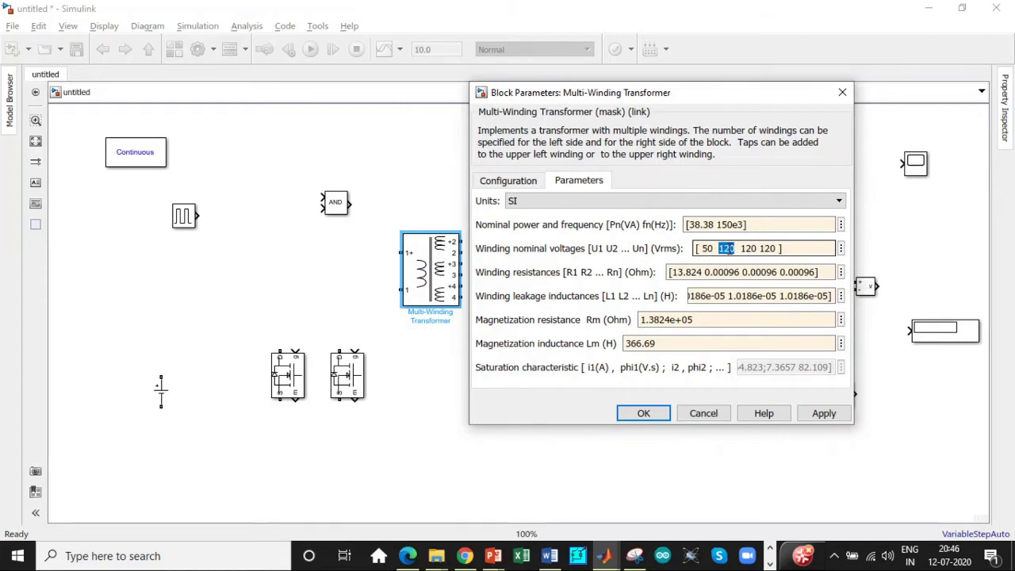
pyautogui.click(736, 250)
pyautogui.write('50')
pyautogui.doubleClick(746, 249)
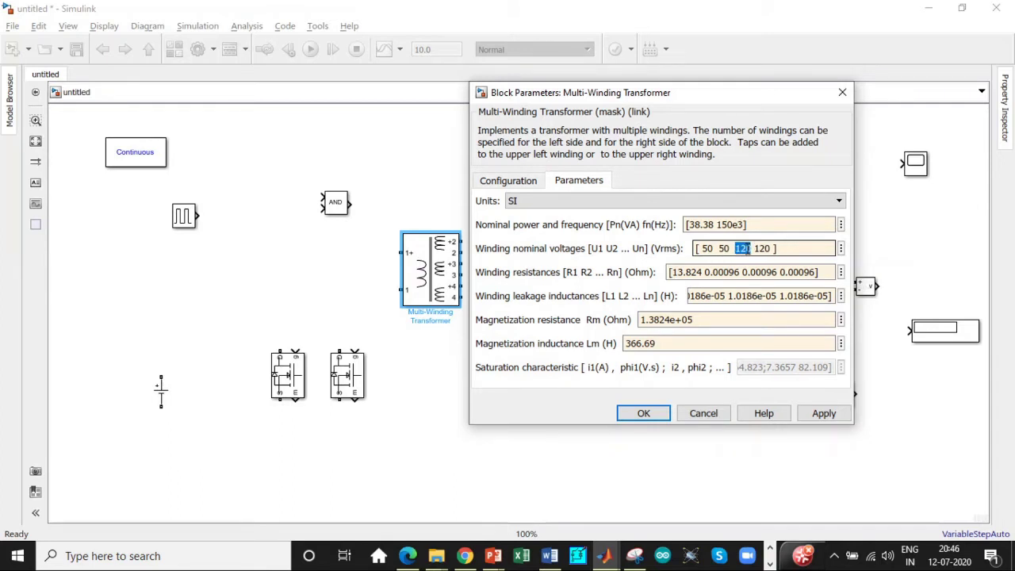
pyautogui.write('1')
pyautogui.doubleClick(745, 249)
pyautogui.write('17.5')
# Step: Set the winding resistances to [0 0 0 0]
pyautogui.click(711, 272)
pyautogui.click(705, 272)
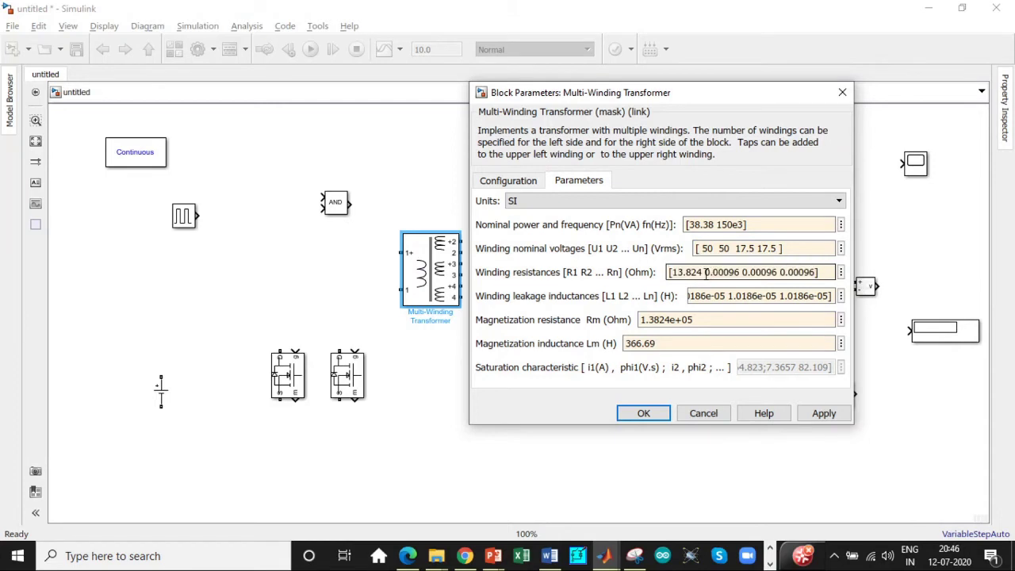
pyautogui.press('BackSpace')
pyautogui.press('BackSpace')
pyautogui.press('BackSpace')
pyautogui.press('BackSpace')
pyautogui.press('BackSpace')
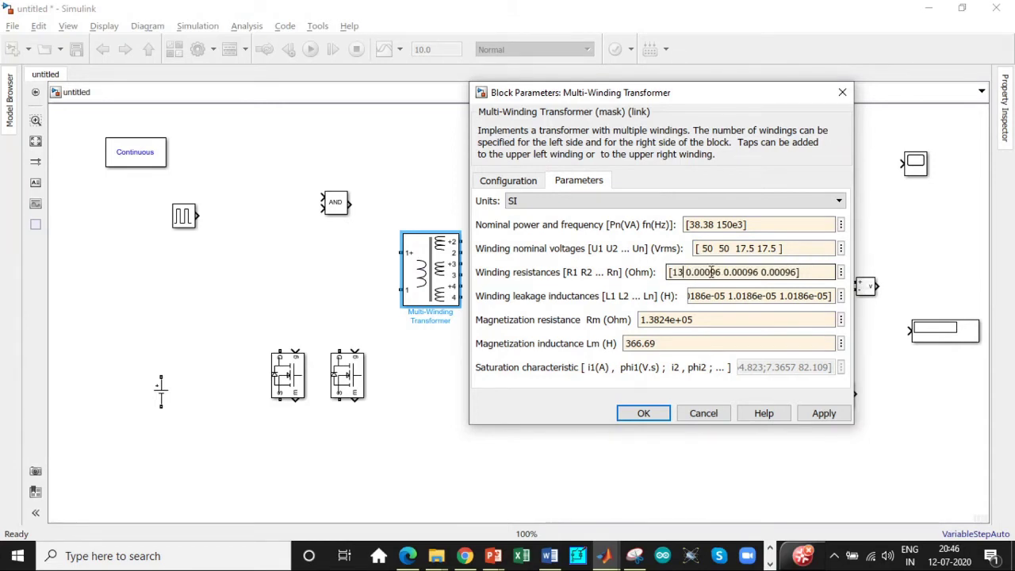
pyautogui.press('BackSpace')
pyautogui.write('0')
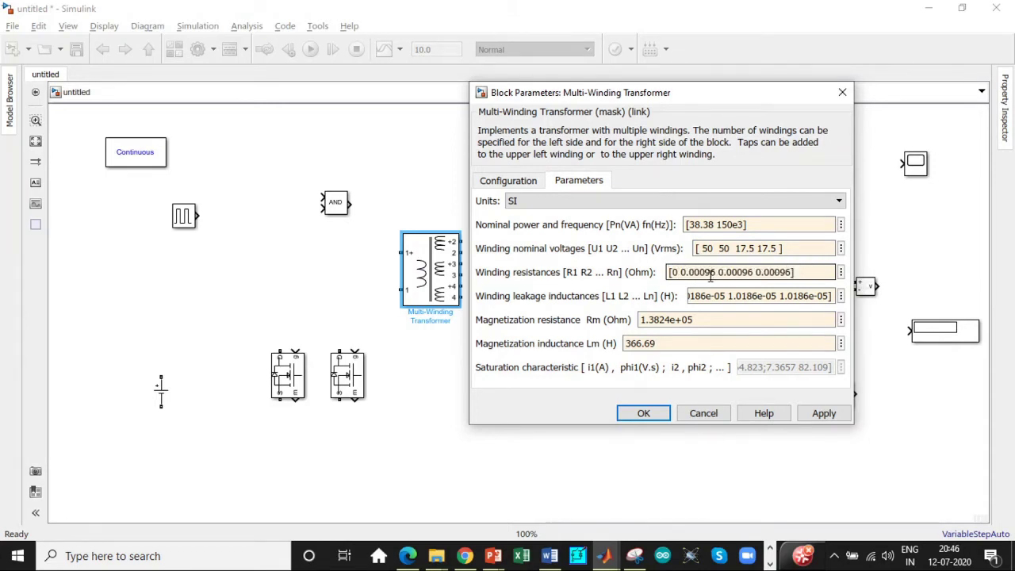
pyautogui.press('Delete')
pyautogui.press('Delete')
pyautogui.press('Delete')
pyautogui.press('Delete')
pyautogui.press('Delete')
pyautogui.press('Delete')
pyautogui.press('Delete')
pyautogui.press('Delete')
pyautogui.write('0.')
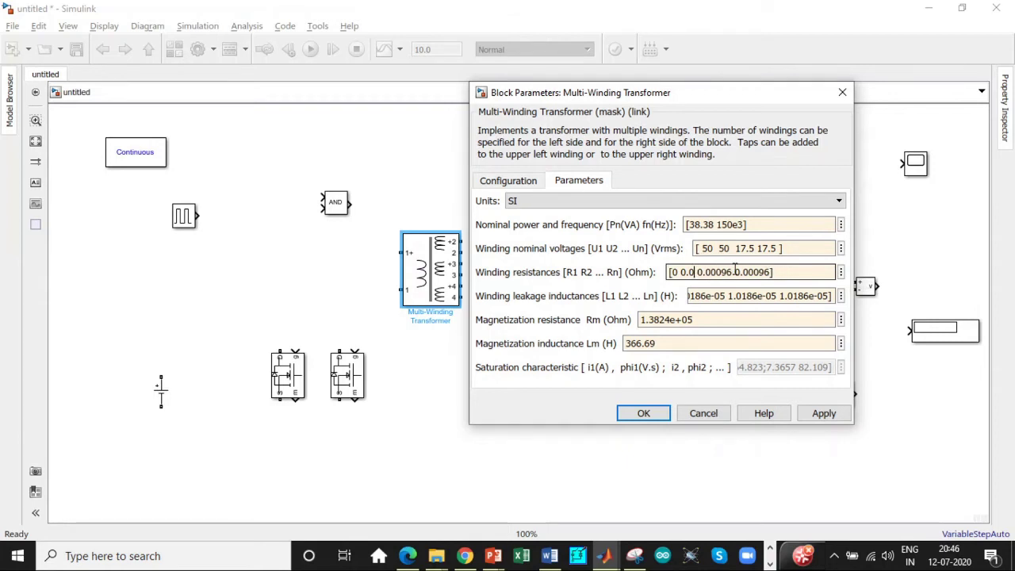
pyautogui.press('BackSpace')
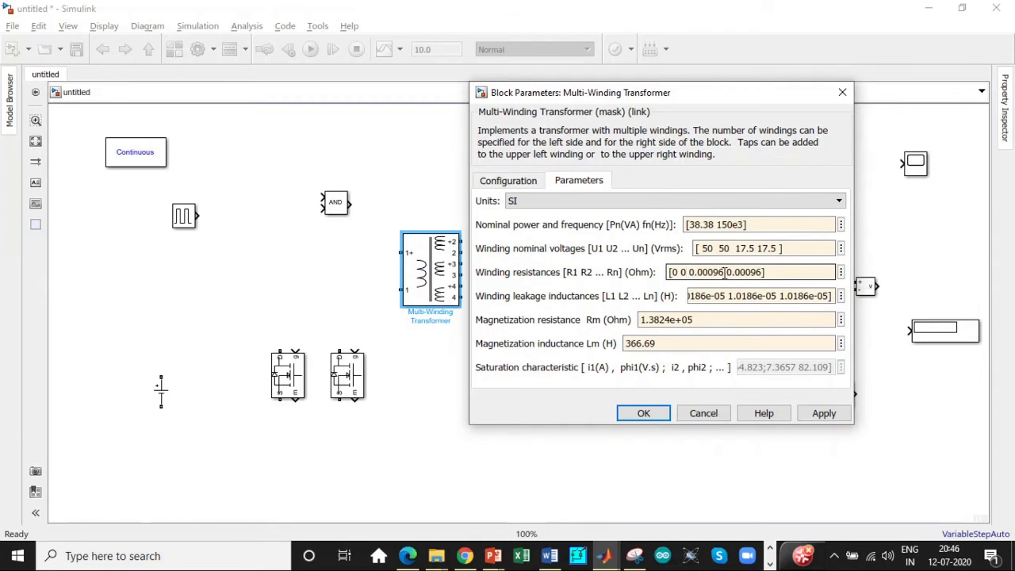
pyautogui.click(724, 273)
pyautogui.press('BackSpace')
pyautogui.press('BackSpace')
pyautogui.press('BackSpace')
pyautogui.press('BackSpace')
pyautogui.press('BackSpace')
pyautogui.press('BackSpace')
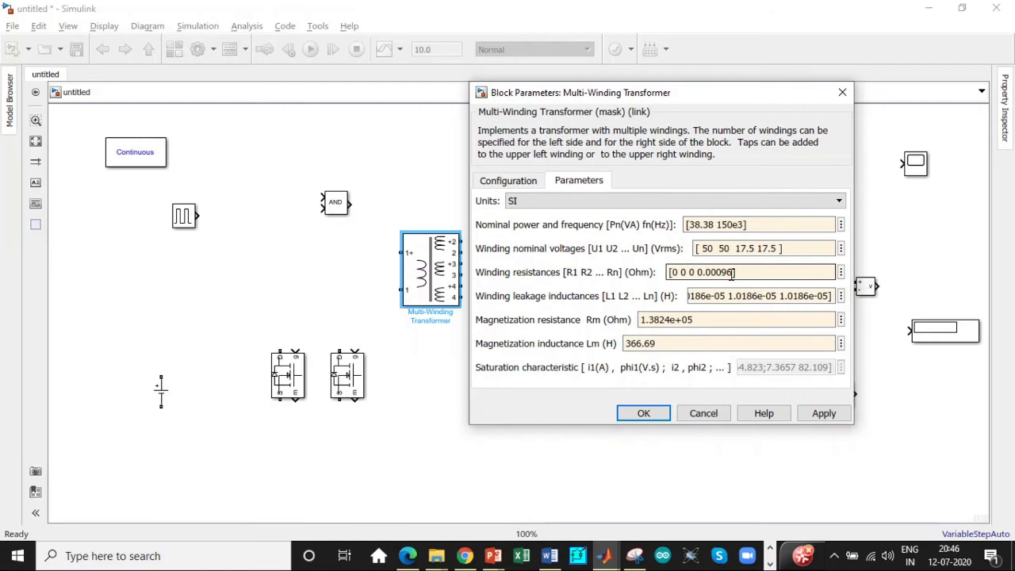
pyautogui.press('BackSpace')
pyautogui.press('BackSpace')
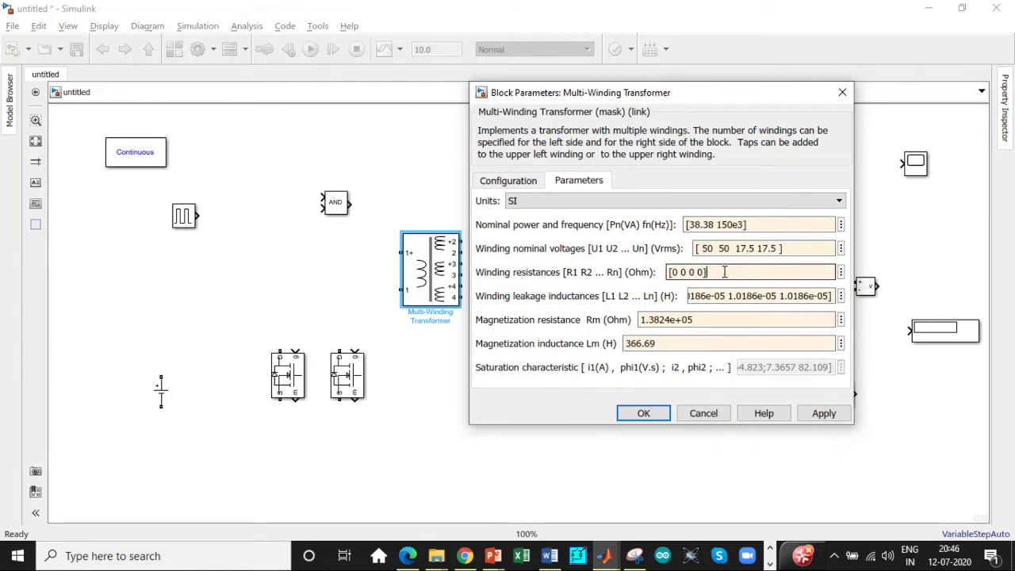
# Step: Replace the leakage inductances with zeros and apply the transformer parameters
pyautogui.hotkey('ctrl', 'a')
pyautogui.hotkey('ctrl', 'c')
pyautogui.tripleClick(701, 295)
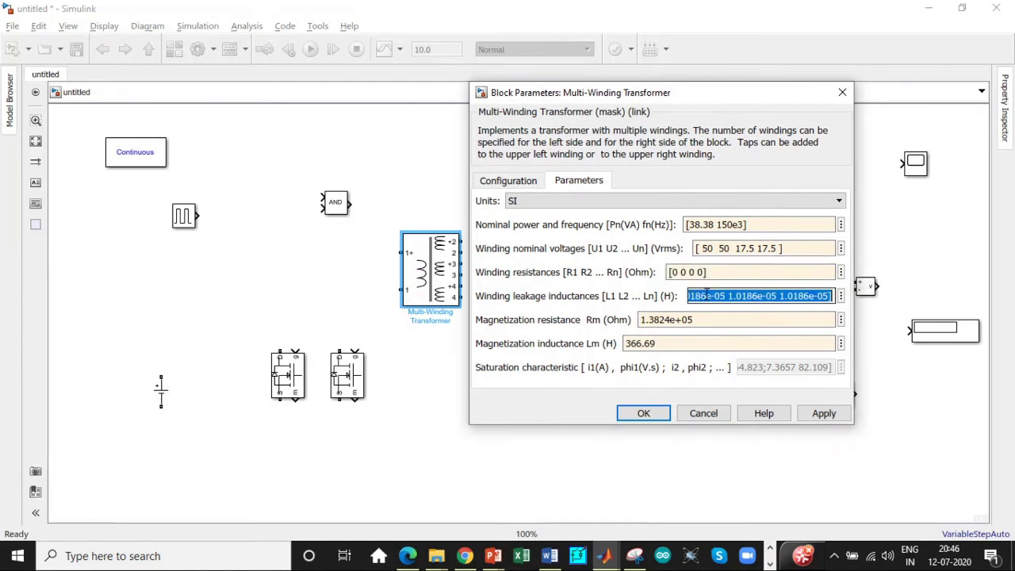
pyautogui.hotkey('ctrl', 'v')
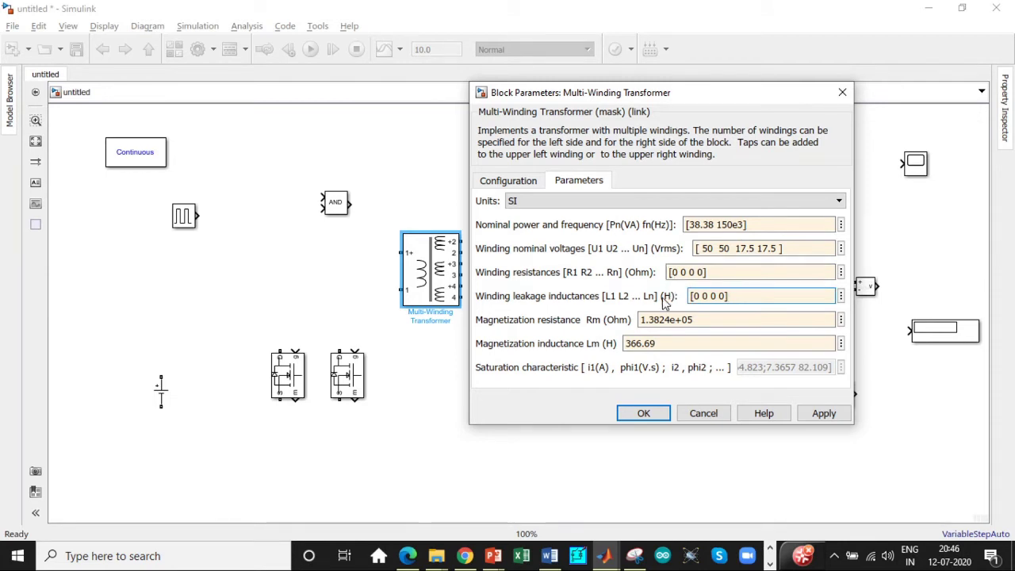
pyautogui.click(644, 415)
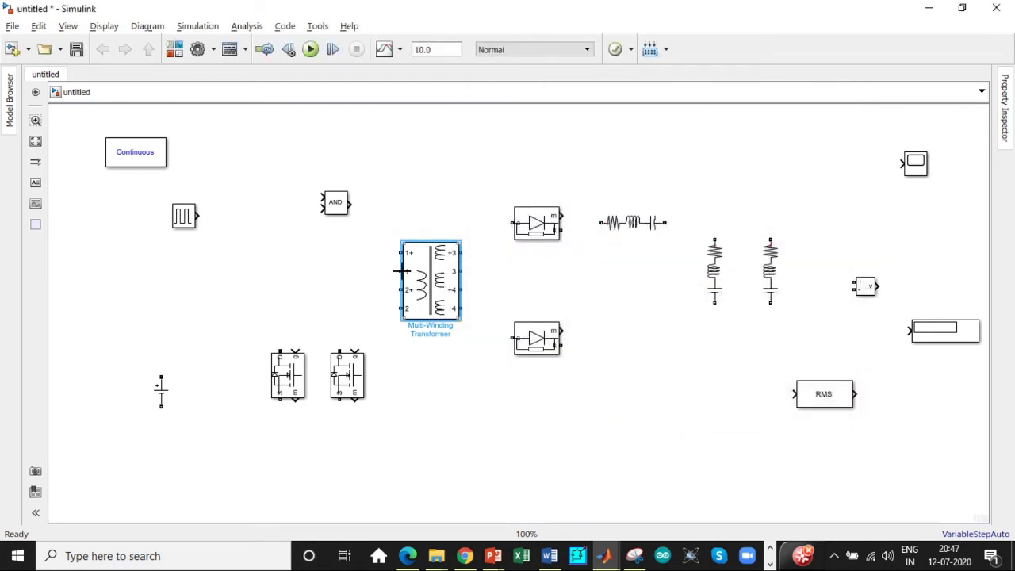
# Step: Try NOT as the Logical Operator's operation, then close the dialog without saving
pyautogui.doubleClick(336, 204)
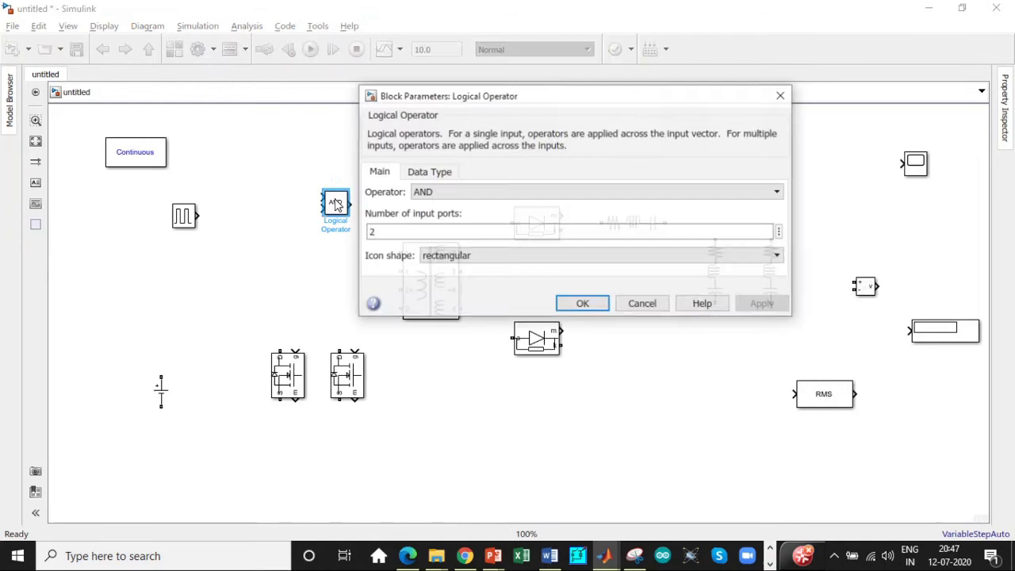
pyautogui.click(437, 192)
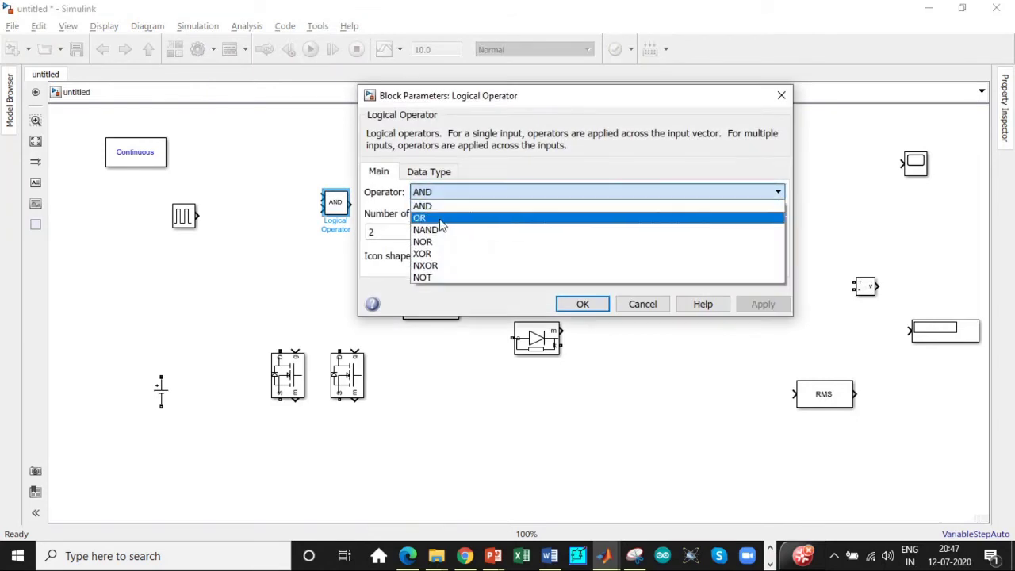
pyautogui.click(437, 276)
pyautogui.click(420, 176)
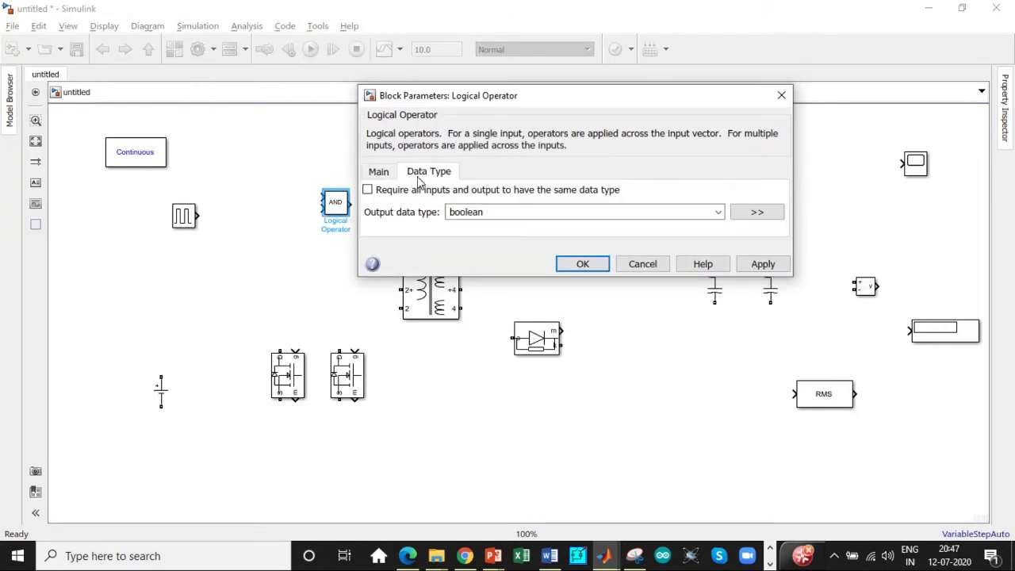
pyautogui.click(781, 95)
# Step: Set the Logical Operator to NOT with 1 input port and apply it
pyautogui.doubleClick(335, 202)
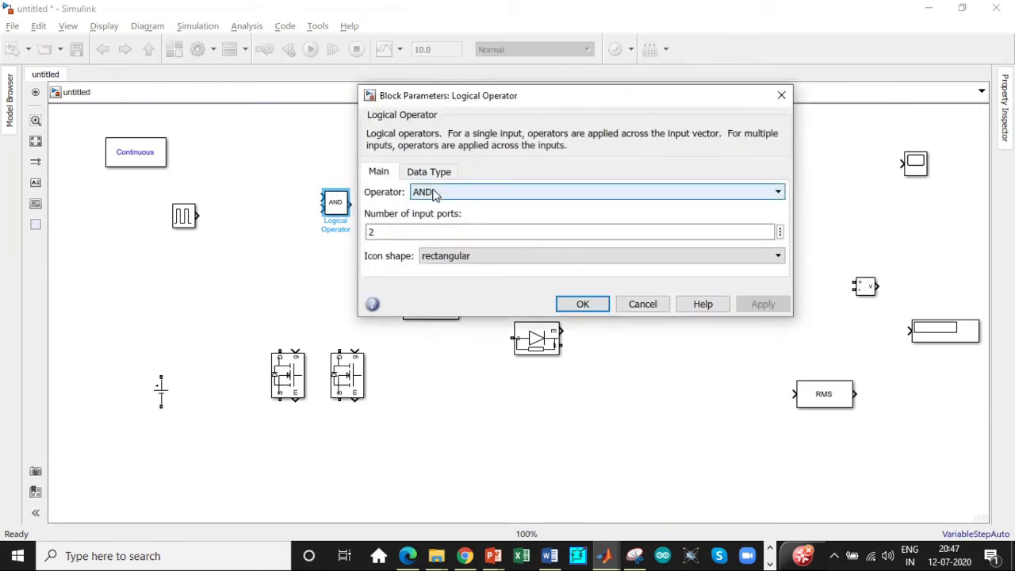
pyautogui.doubleClick(389, 235)
pyautogui.write('1')
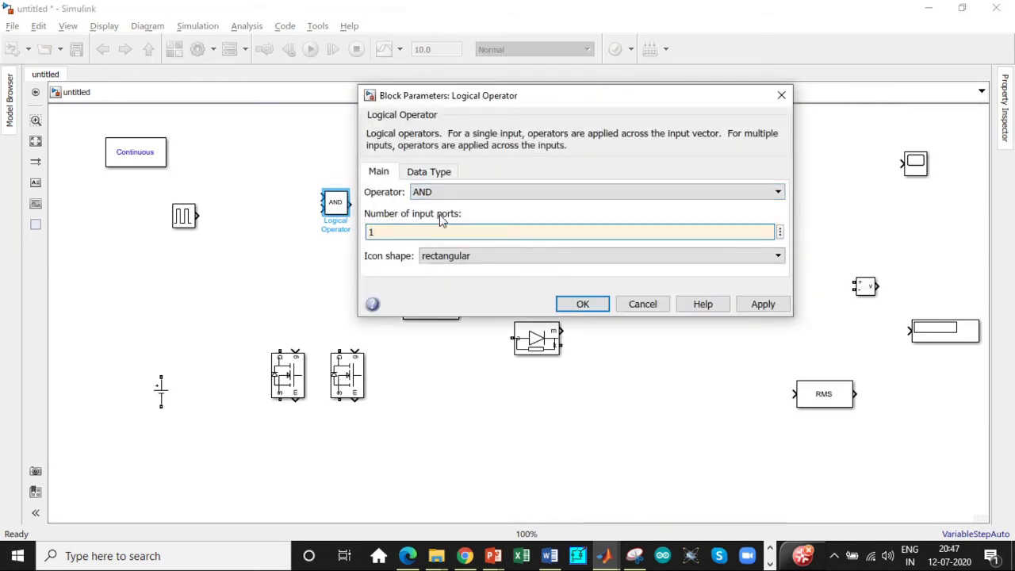
pyautogui.click(446, 196)
pyautogui.click(430, 265)
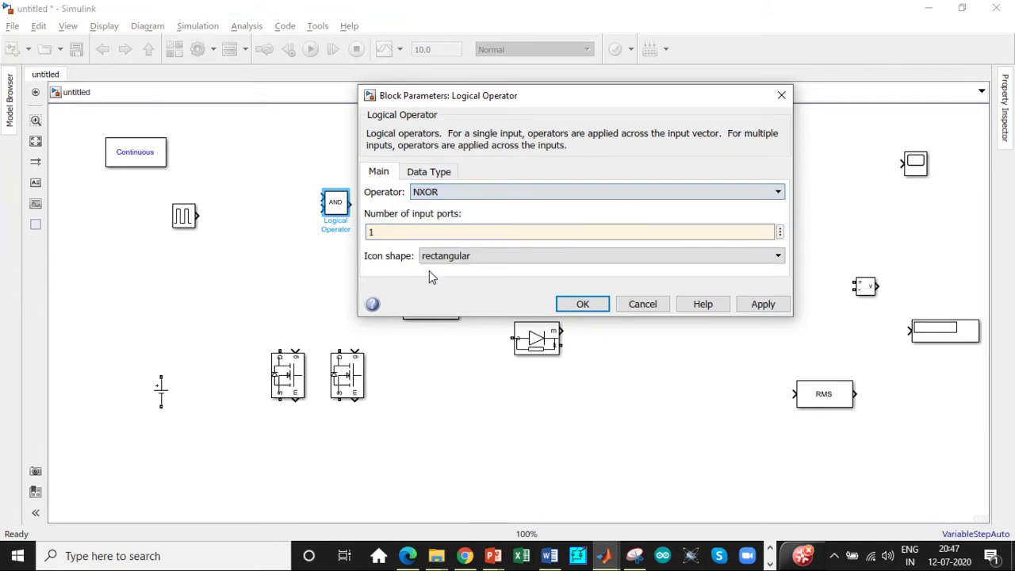
pyautogui.click(455, 195)
pyautogui.click(440, 277)
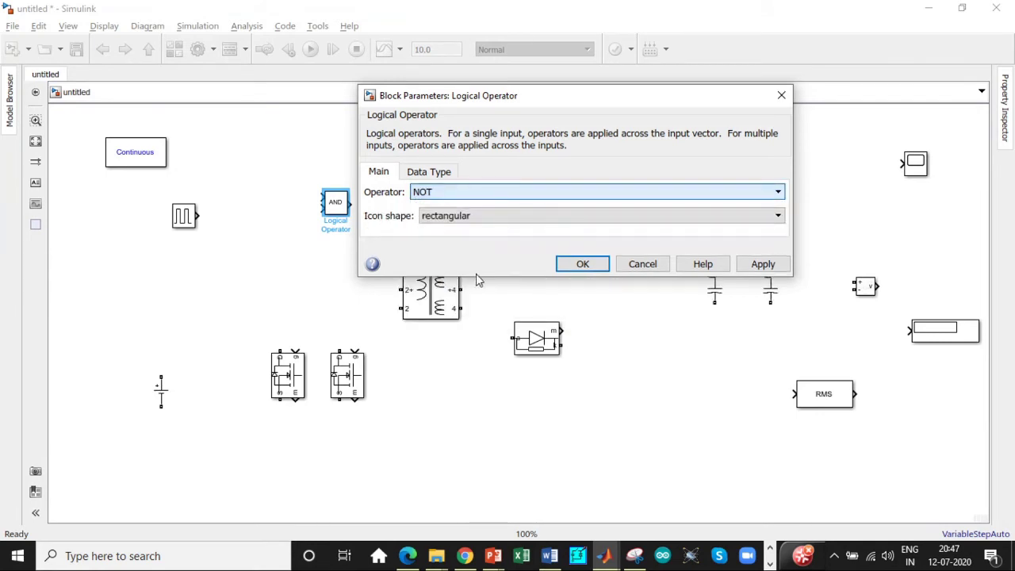
pyautogui.click(579, 265)
# Step: Place the NOT gate by the pulse generator and feed the pulse to the left MOSFET gate
pyautogui.moveTo(343, 213); pyautogui.dragTo(284, 186)
pyautogui.moveTo(295, 352); pyautogui.dragTo(215, 215)
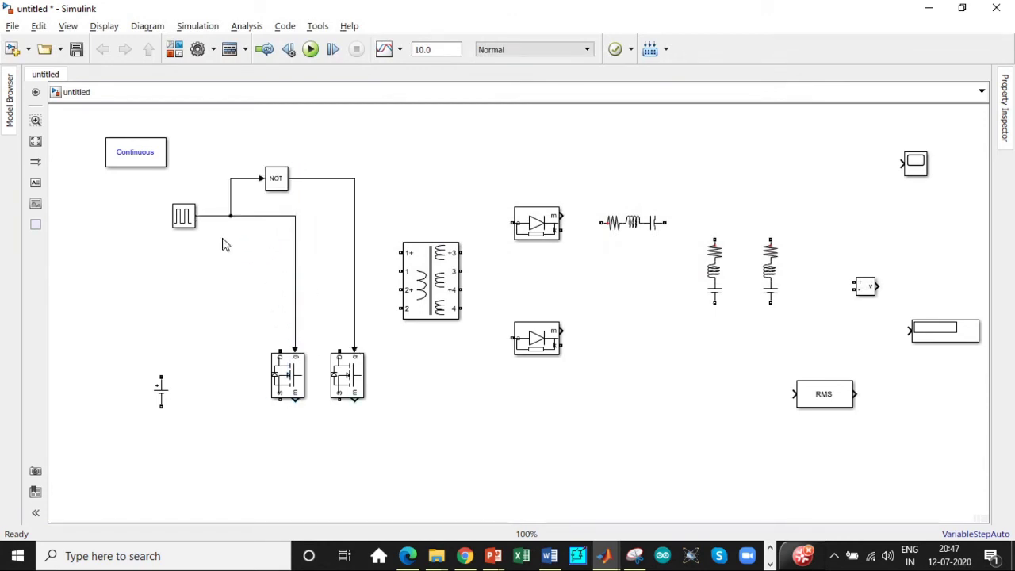
pyautogui.click(276, 177)
pyautogui.click(351, 366)
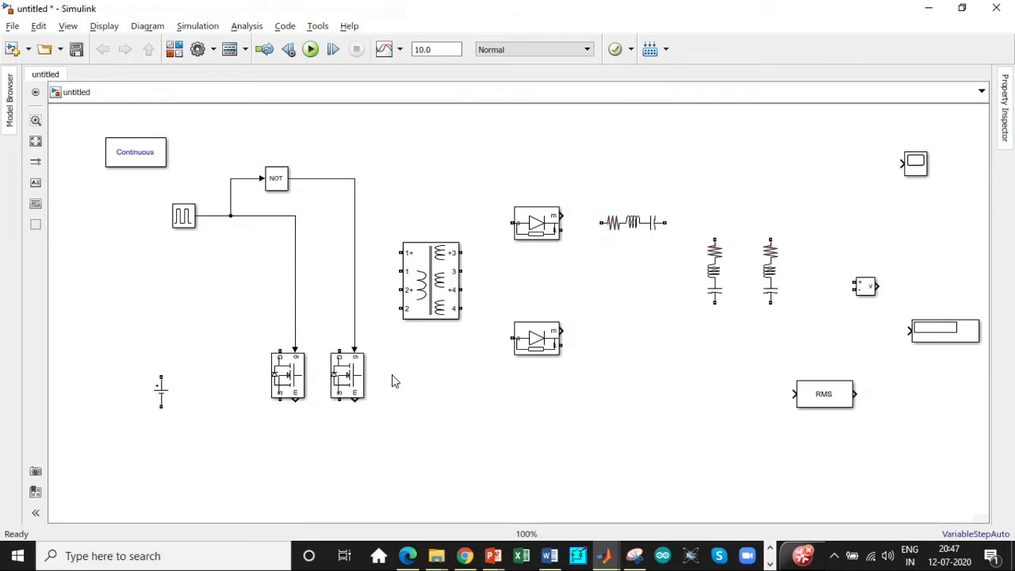
# Step: Wire the DC source to the primary centre tap, primary ends to MOSFETs, sources back to supply
pyautogui.moveTo(161, 391); pyautogui.dragTo(162, 341)
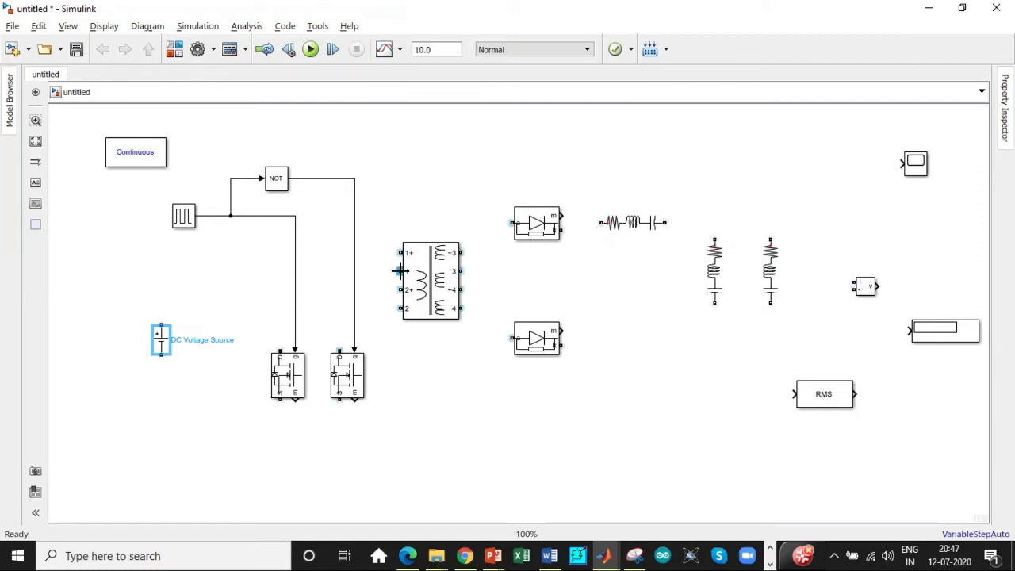
pyautogui.moveTo(401, 270); pyautogui.dragTo(394, 285)
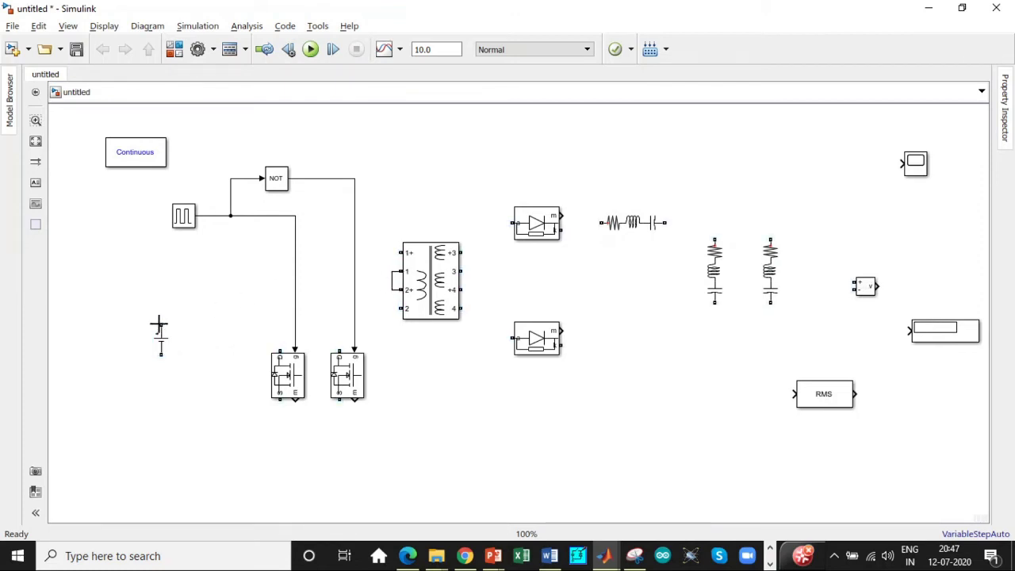
pyautogui.moveTo(159, 325); pyautogui.dragTo(279, 346)
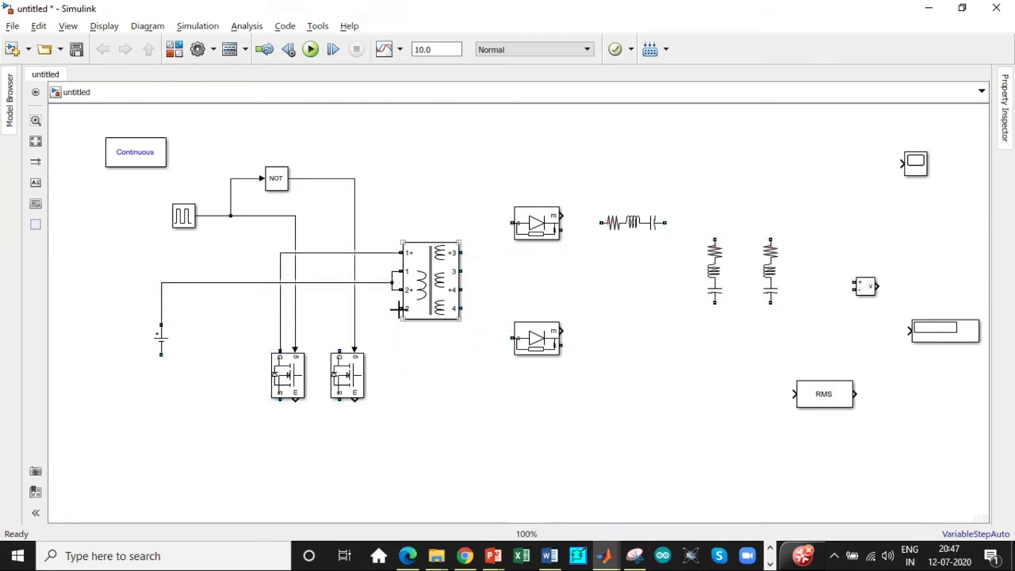
pyautogui.moveTo(398, 308); pyautogui.dragTo(339, 350)
pyautogui.click(279, 397)
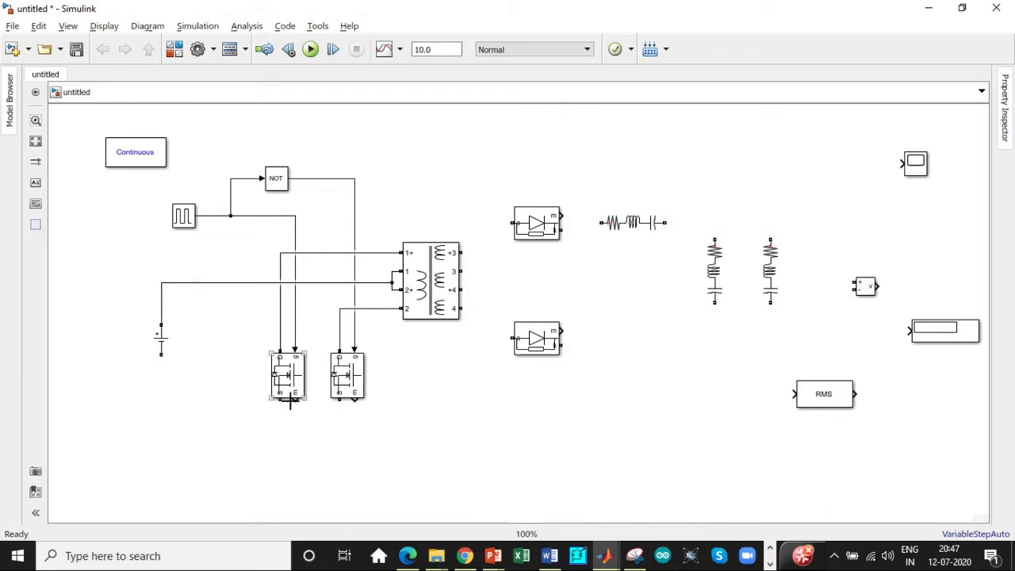
pyautogui.moveTo(281, 403); pyautogui.dragTo(160, 357)
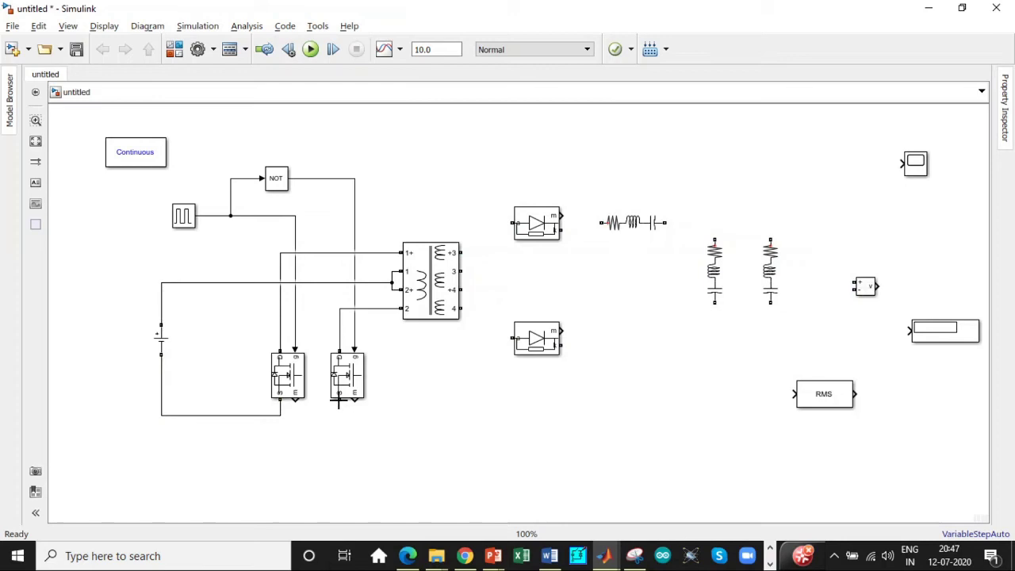
pyautogui.moveTo(340, 401); pyautogui.dragTo(279, 418)
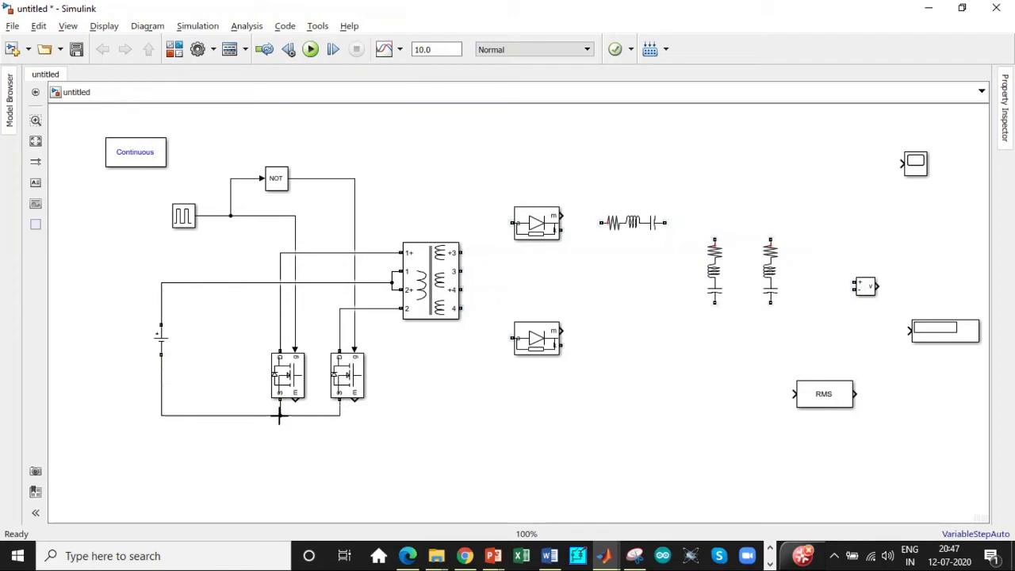
# Step: Turn off the measurement ports on both MOSFETs
pyautogui.doubleClick(287, 374)
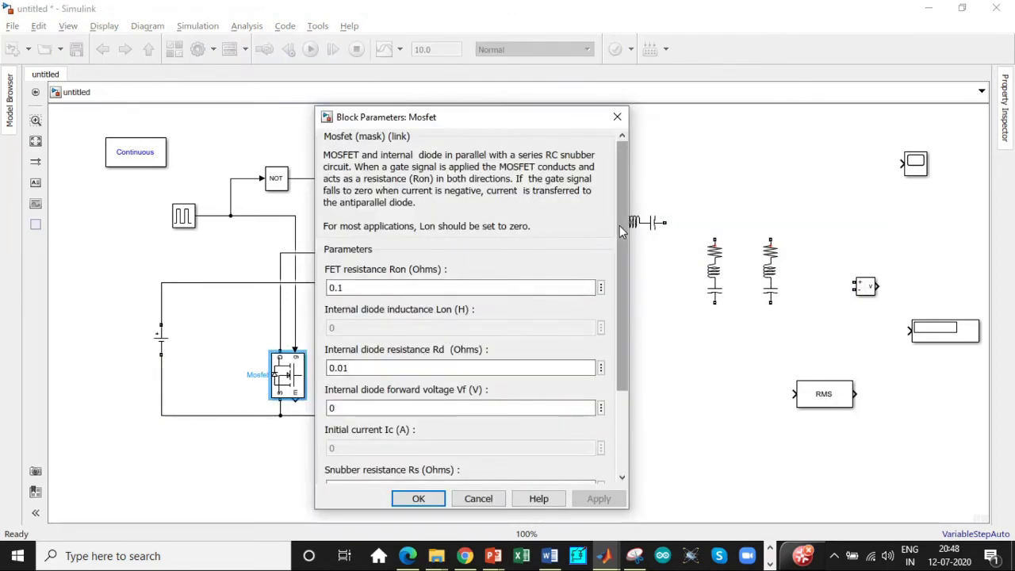
pyautogui.scroll(-3, 594, 315)
pyautogui.click(328, 437)
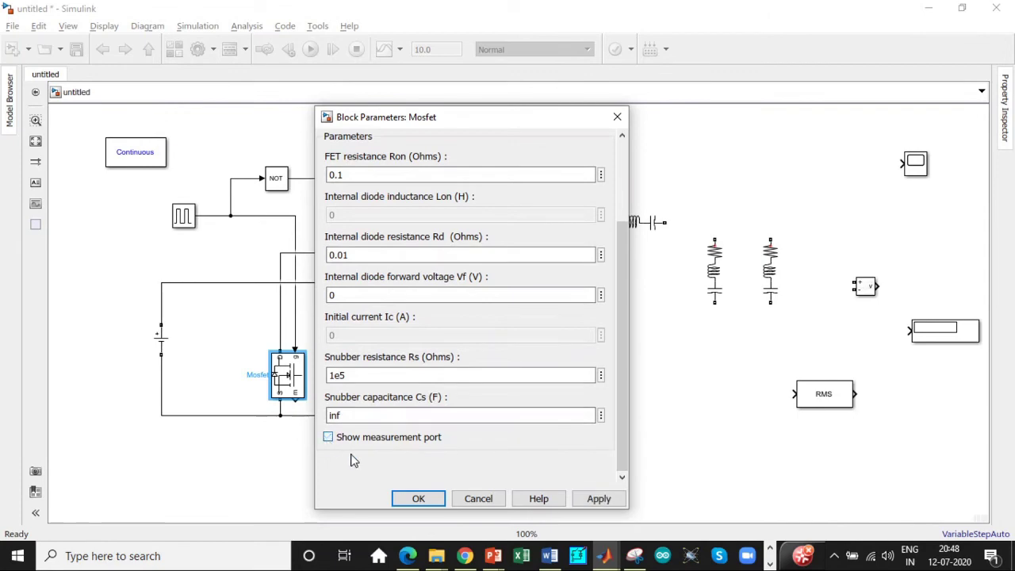
pyautogui.click(417, 498)
pyautogui.click(355, 380)
pyautogui.doubleClick(354, 380)
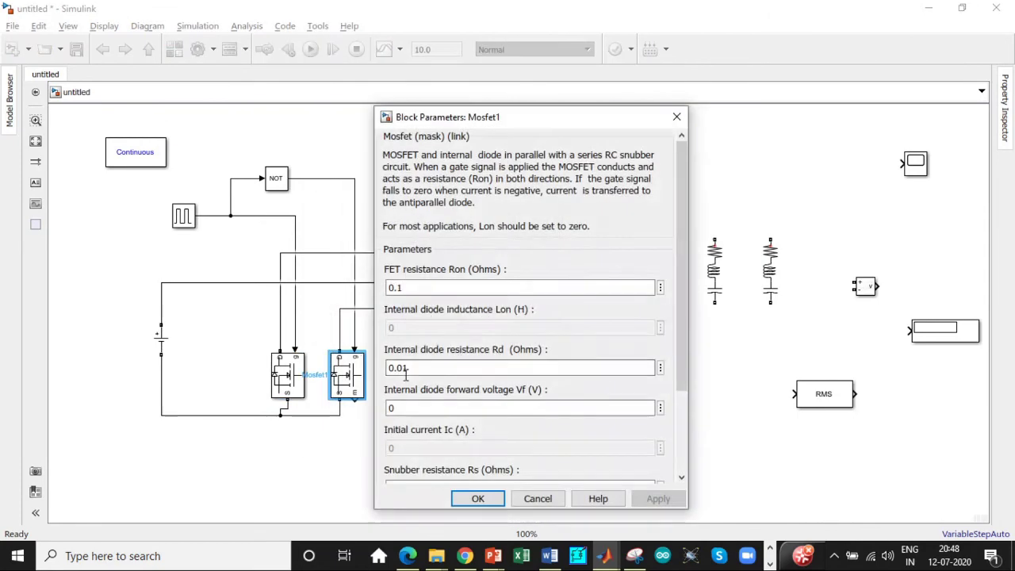
pyautogui.scroll(-3, 664, 317)
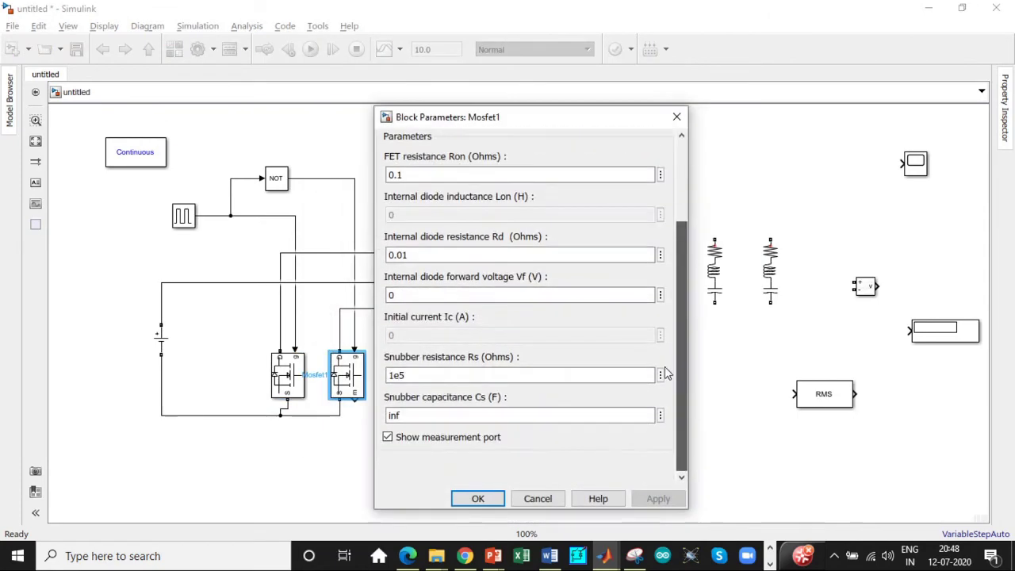
pyautogui.click(387, 437)
pyautogui.click(475, 498)
# Step: Turn off the measurement ports on the upper and lower diodes
pyautogui.doubleClick(536, 223)
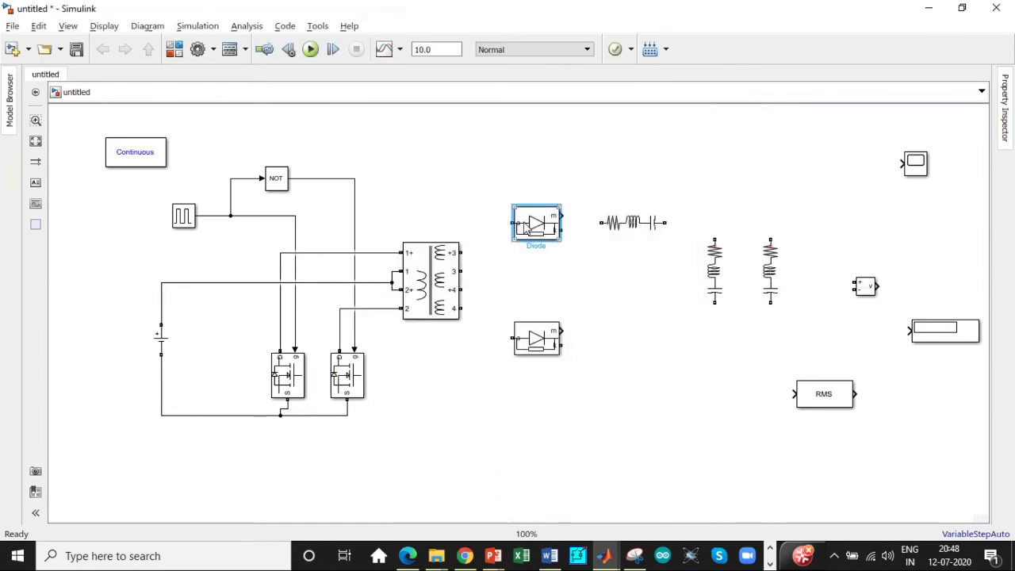
pyautogui.scroll(-2, 878, 163)
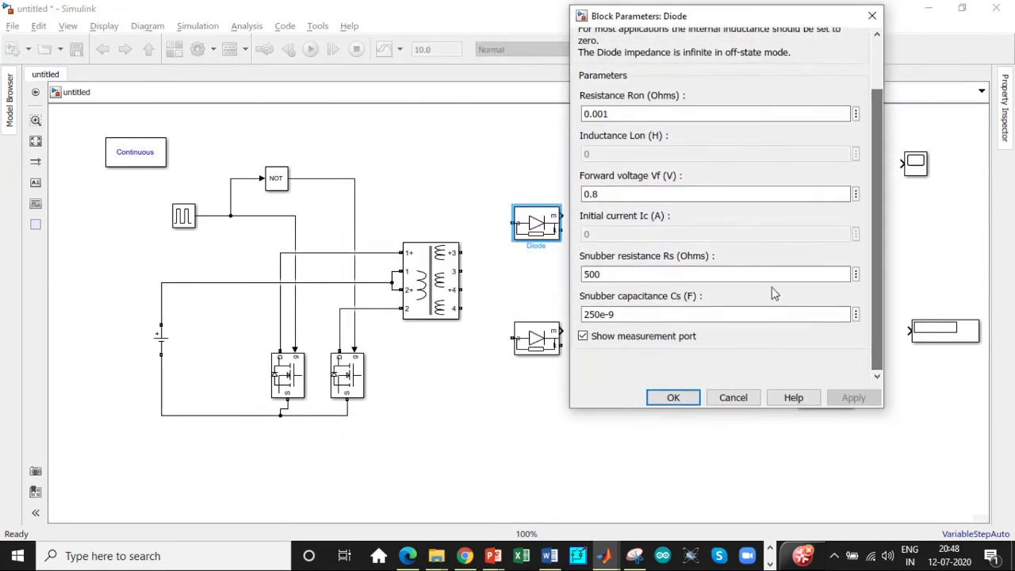
pyautogui.click(584, 336)
pyautogui.click(670, 398)
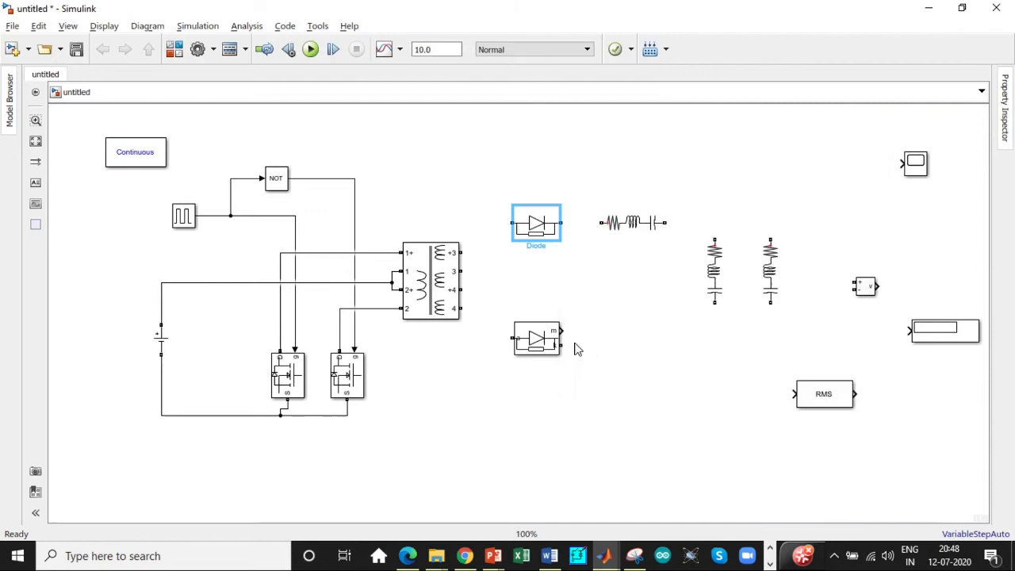
pyautogui.doubleClick(536, 341)
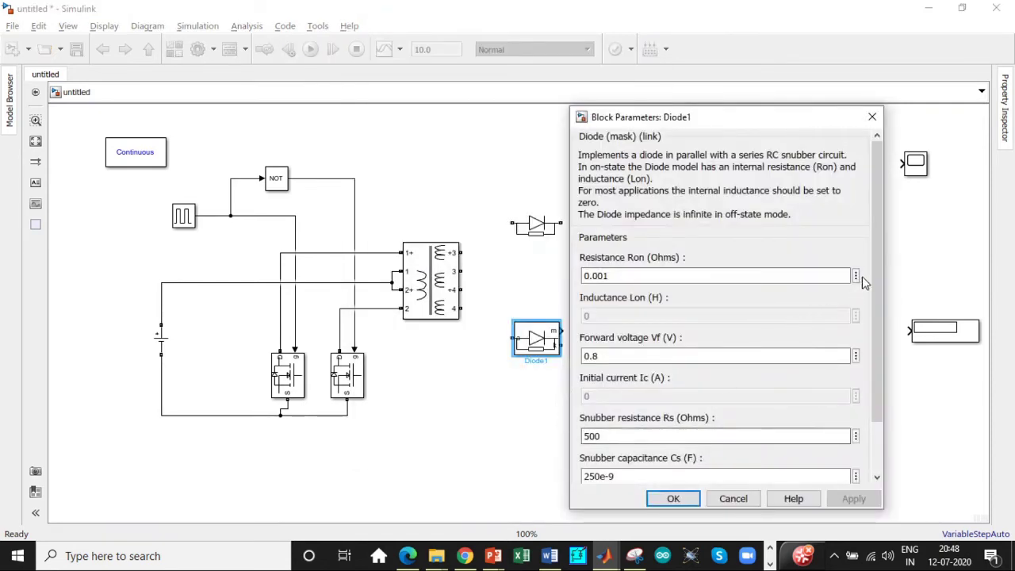
pyautogui.scroll(-2, 862, 278)
pyautogui.click(583, 437)
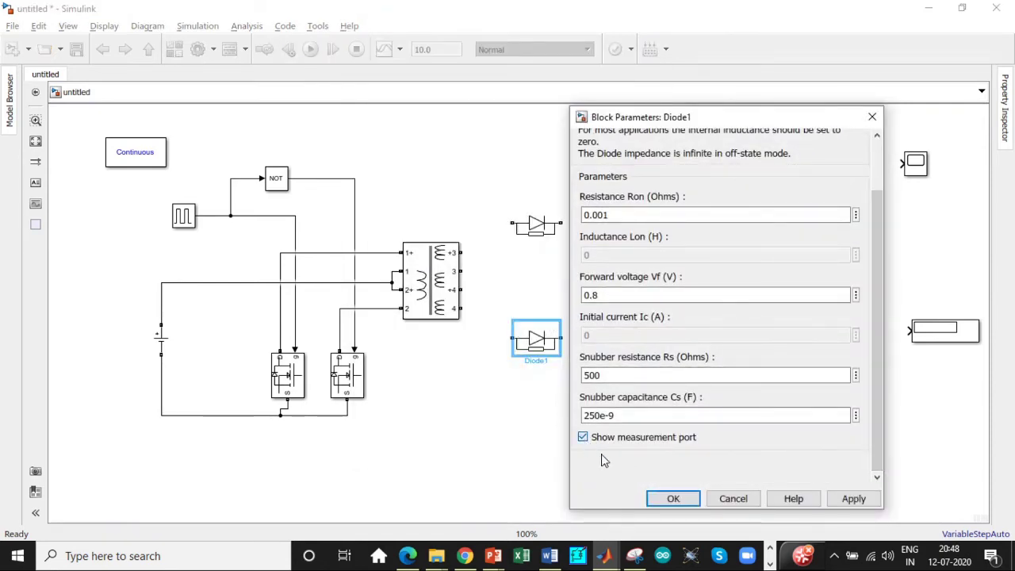
pyautogui.click(671, 498)
pyautogui.click(482, 418)
# Step: Wire the transformer secondary to both diodes, the series branch and the load's centre-tap return
pyautogui.moveTo(462, 271); pyautogui.dragTo(461, 307)
pyautogui.moveTo(466, 252)
pyautogui.mouseDown()
pyautogui.moveTo(510, 223)
pyautogui.moveTo(603, 223)
pyautogui.mouseUp()
pyautogui.click(558, 228)
pyautogui.moveTo(462, 308); pyautogui.dragTo(582, 223)
pyautogui.click(559, 341)
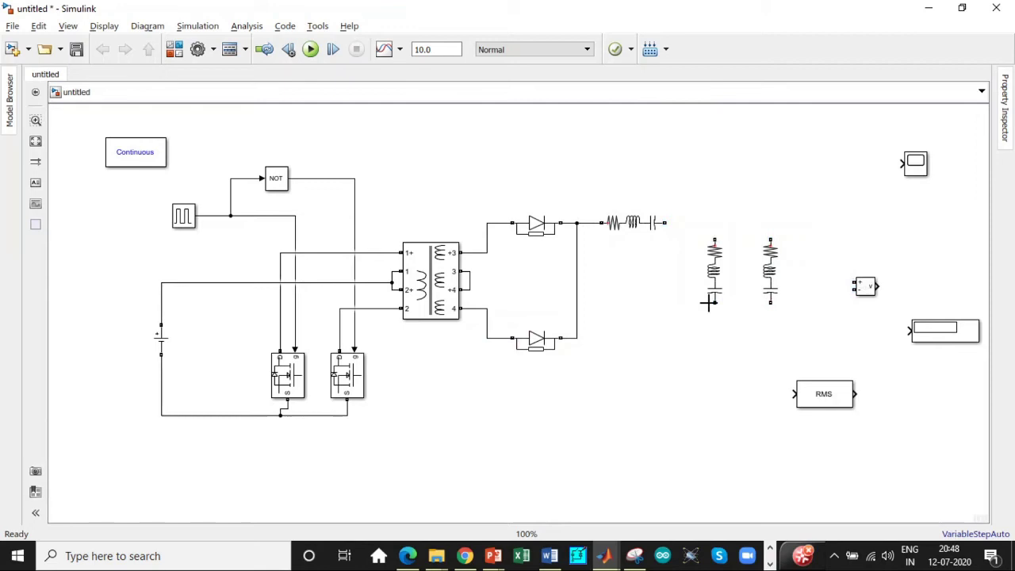
pyautogui.moveTo(714, 303); pyautogui.dragTo(470, 274)
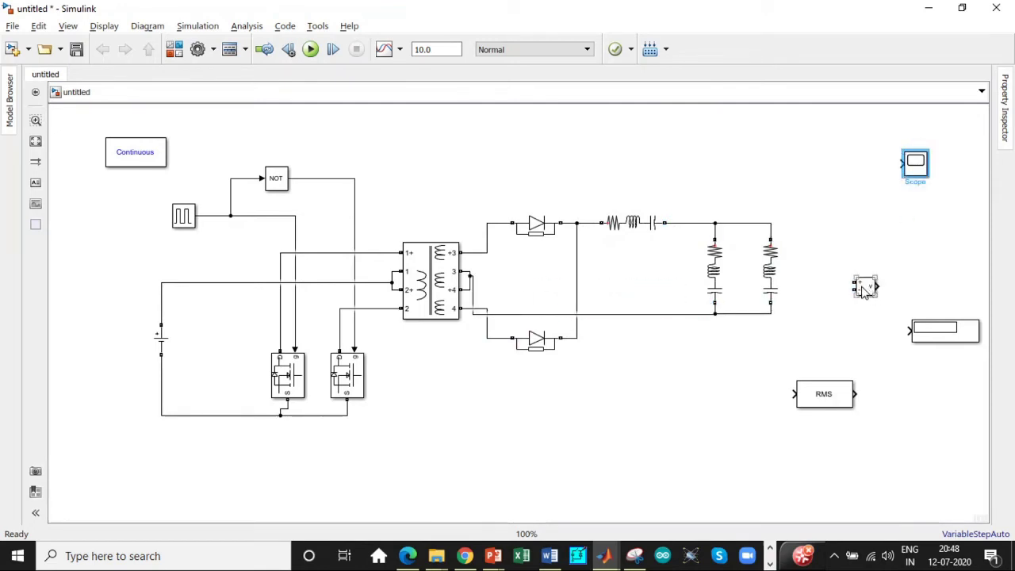
# Step: Connect the voltage measurement across the load and route it through RMS to the display
pyautogui.moveTo(854, 282); pyautogui.dragTo(773, 225)
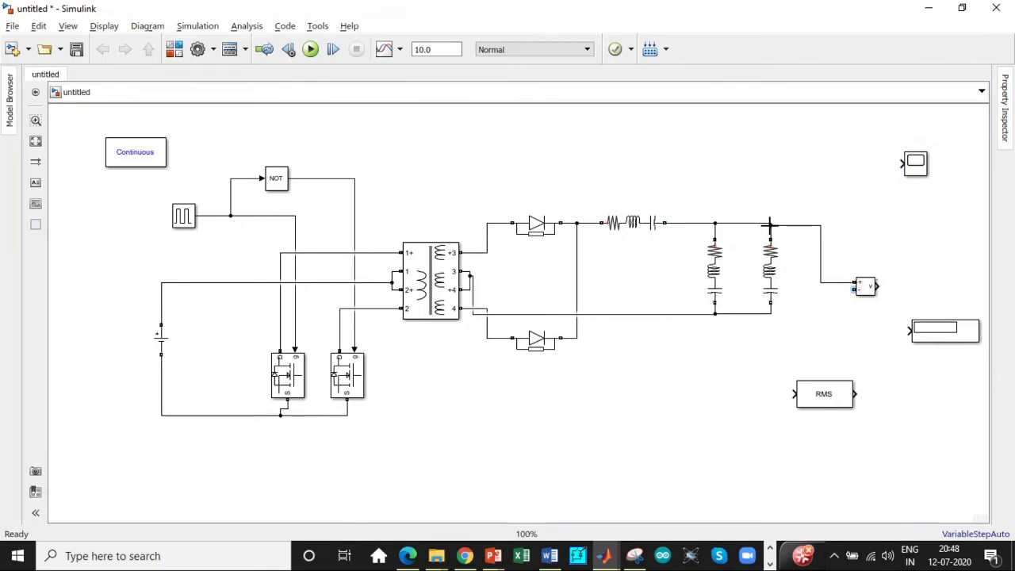
pyautogui.moveTo(853, 290)
pyautogui.mouseDown()
pyautogui.moveTo(770, 301)
pyautogui.moveTo(770, 311)
pyautogui.mouseUp()
pyautogui.moveTo(876, 285)
pyautogui.mouseDown()
pyautogui.moveTo(771, 355)
pyautogui.moveTo(791, 396)
pyautogui.mouseUp()
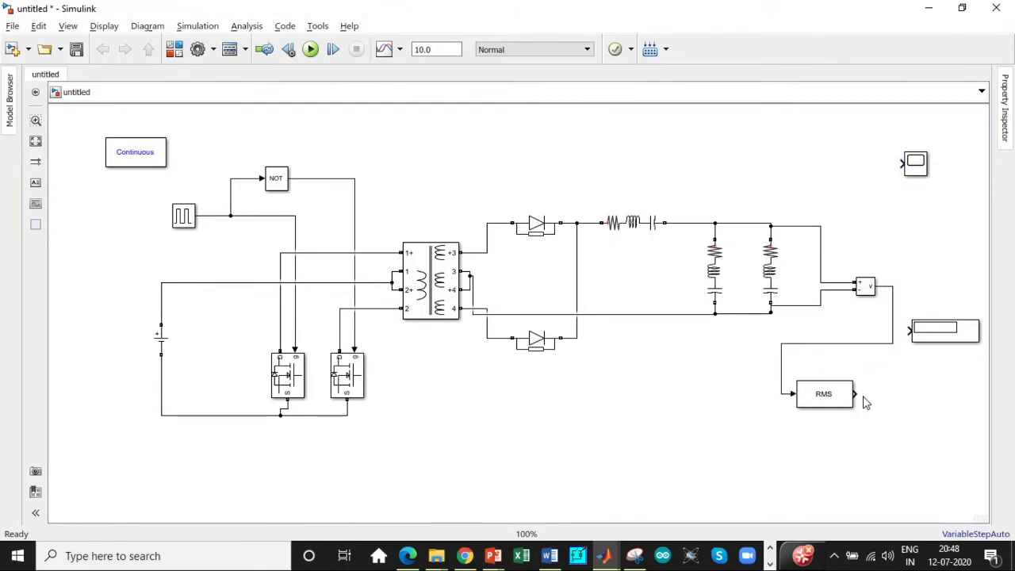
pyautogui.moveTo(856, 394)
pyautogui.mouseDown()
pyautogui.moveTo(895, 362)
pyautogui.moveTo(909, 329)
pyautogui.mouseUp()
pyautogui.click(936, 342)
pyautogui.click(905, 412)
pyautogui.click(932, 337)
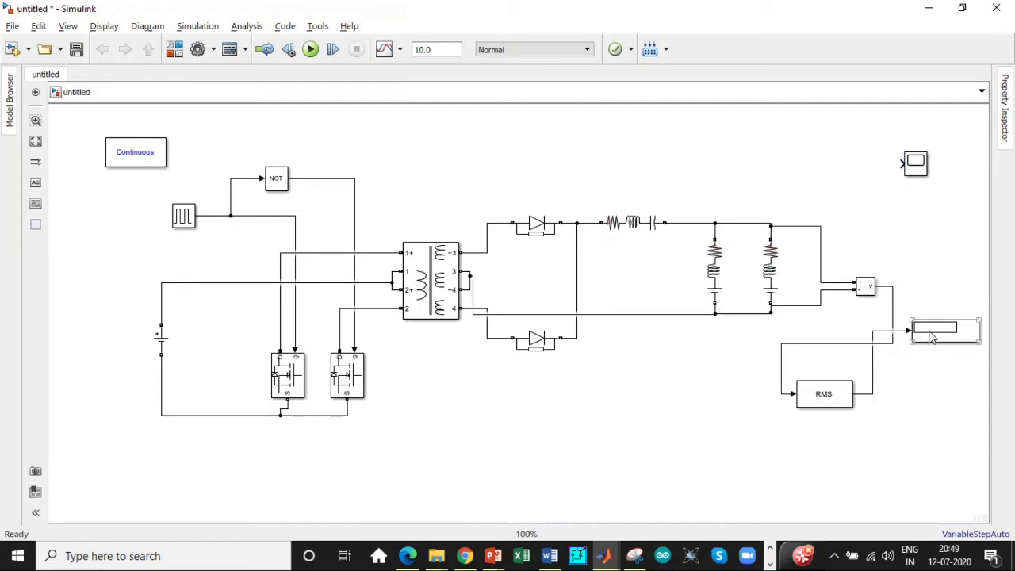
# Step: Make the Series RLC Branch inductor-only (L) and enter 268.19 for its inductance
pyautogui.doubleClick(632, 223)
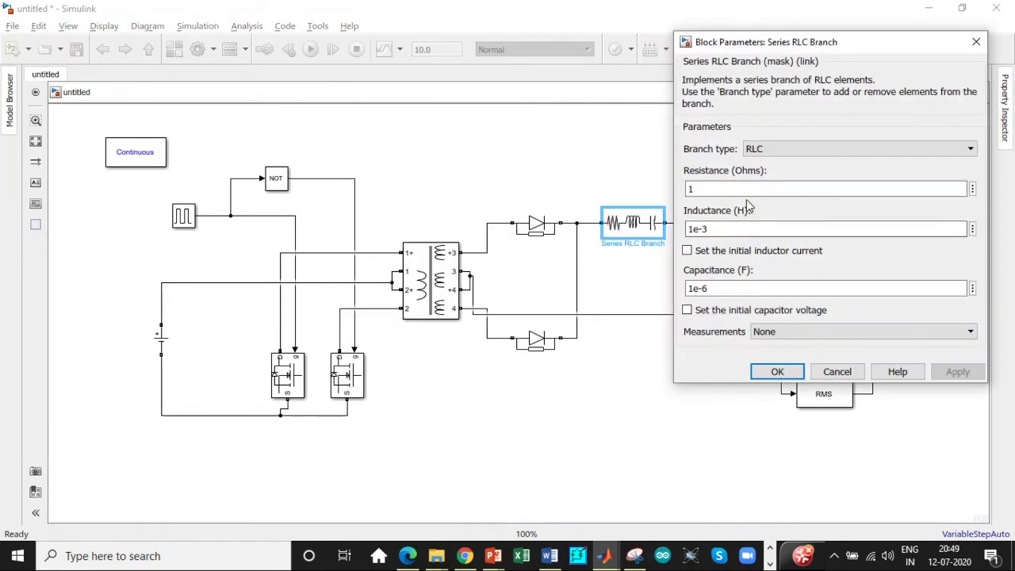
pyautogui.click(773, 148)
pyautogui.click(761, 185)
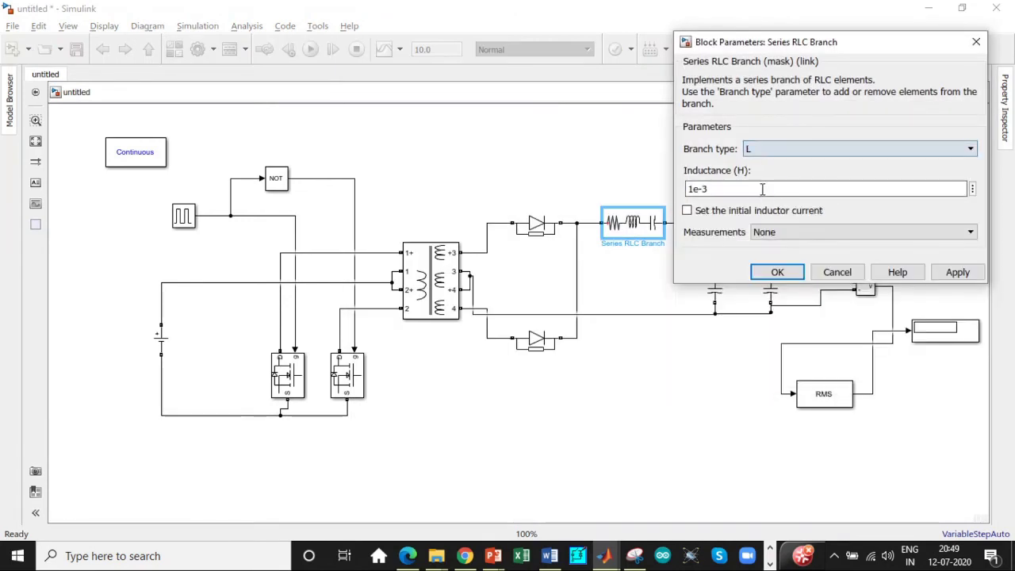
pyautogui.doubleClick(692, 187)
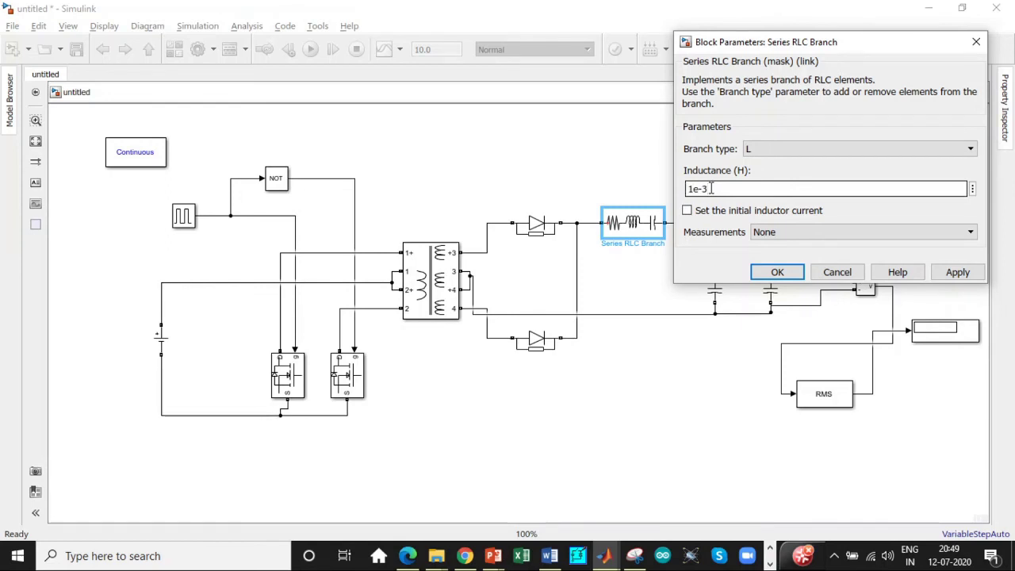
pyautogui.click(691, 187)
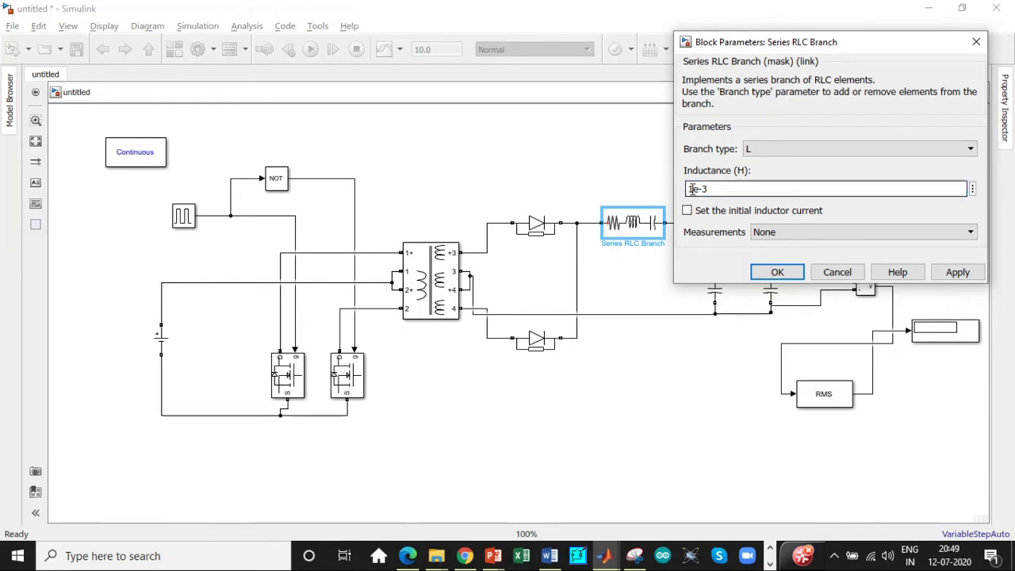
pyautogui.press('BackSpace')
pyautogui.write('2')
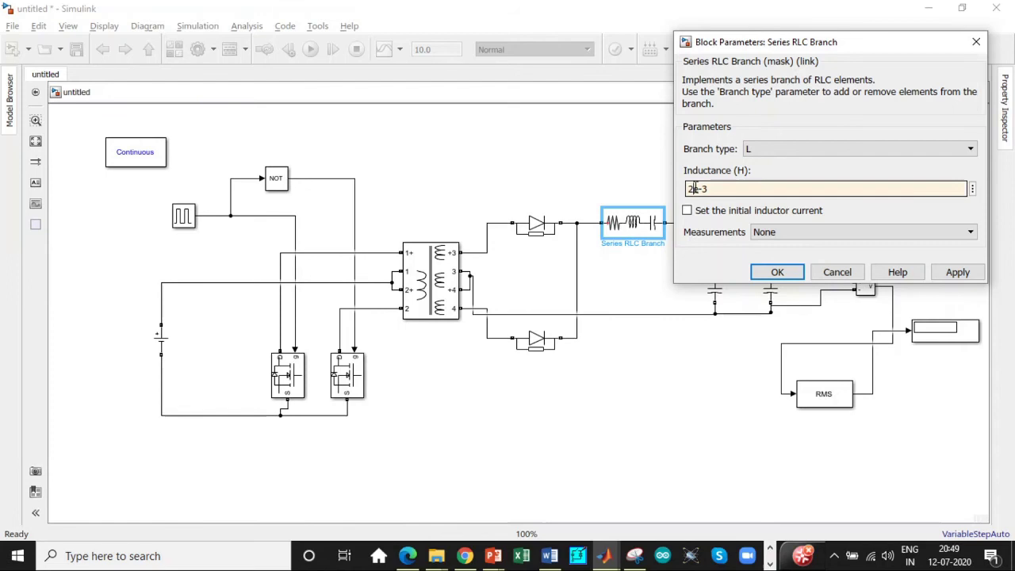
pyautogui.write('68')
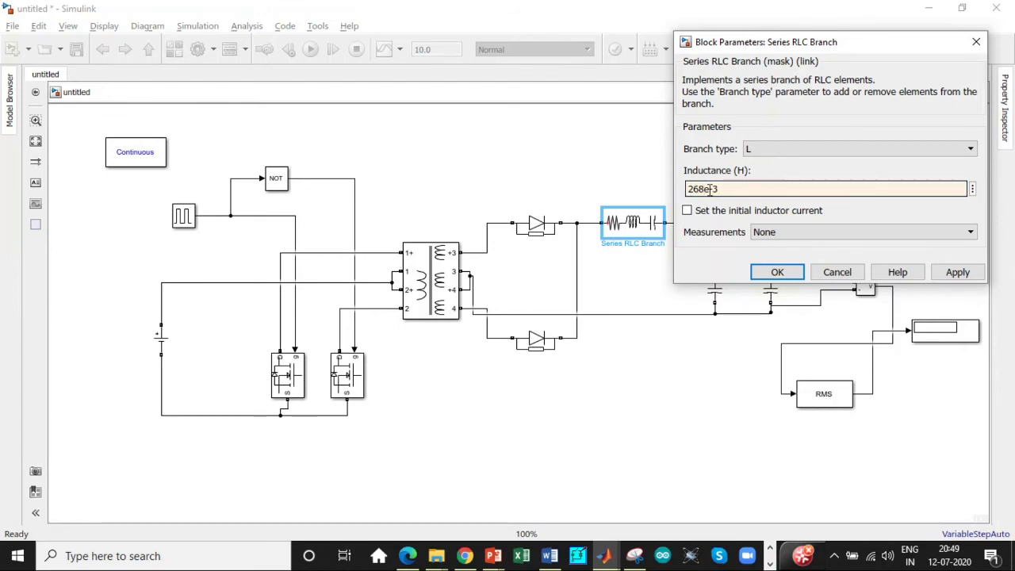
pyautogui.write('.1')
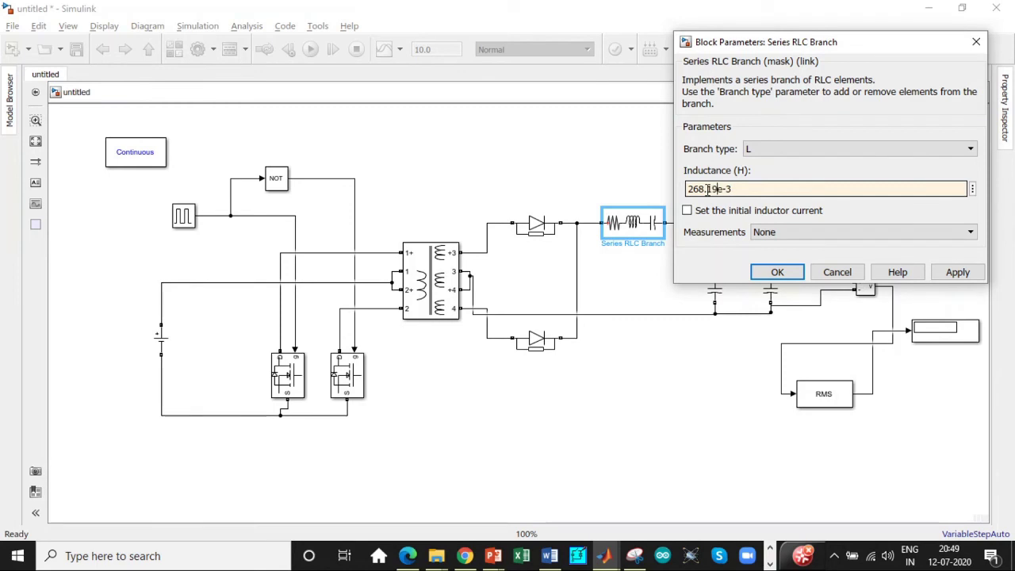
pyautogui.write('9')
# Step: Apply the inductance, then make Series RLC Branch1 a 41.42e-9 F capacitor-only branch
pyautogui.click(776, 272)
pyautogui.click(718, 275)
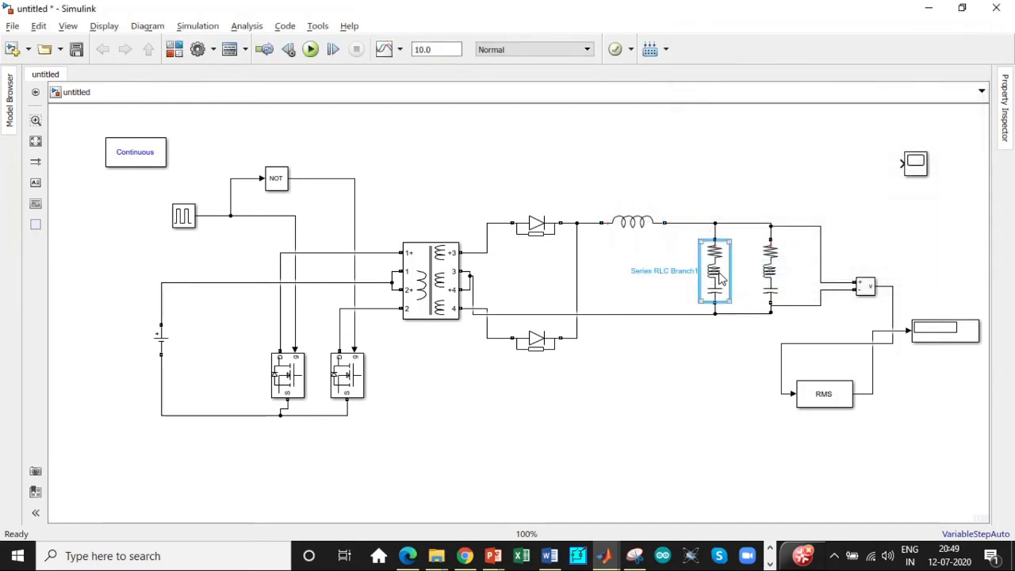
pyautogui.doubleClick(718, 274)
pyautogui.click(575, 200)
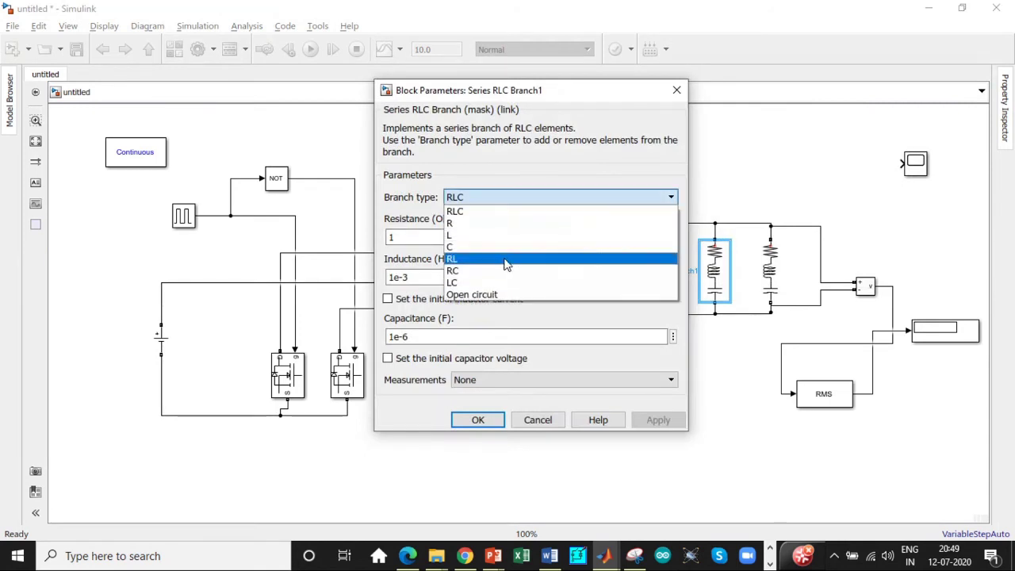
pyautogui.click(450, 247)
pyautogui.moveTo(409, 237); pyautogui.dragTo(388, 237)
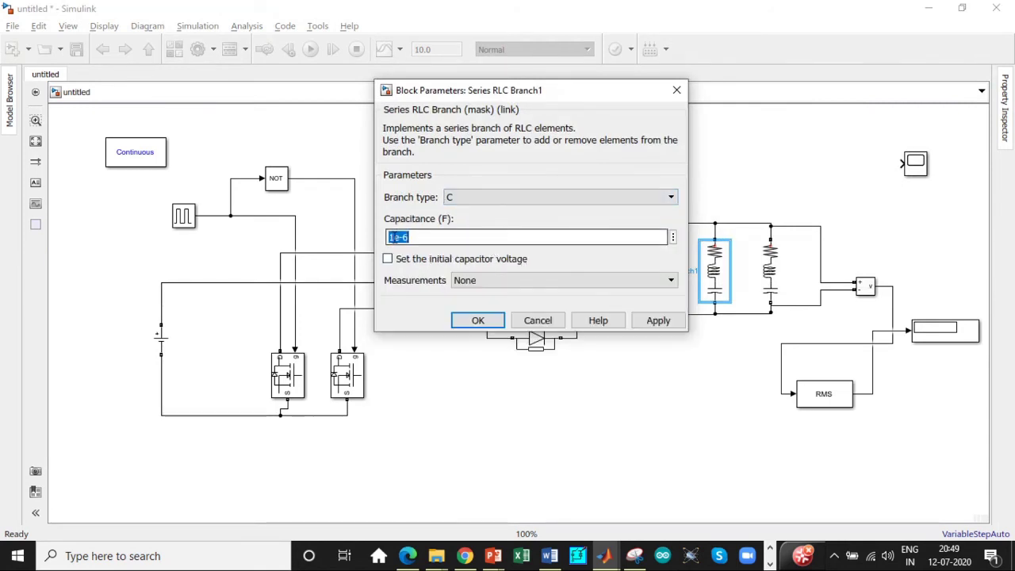
pyautogui.click(411, 237)
pyautogui.press('BackSpace')
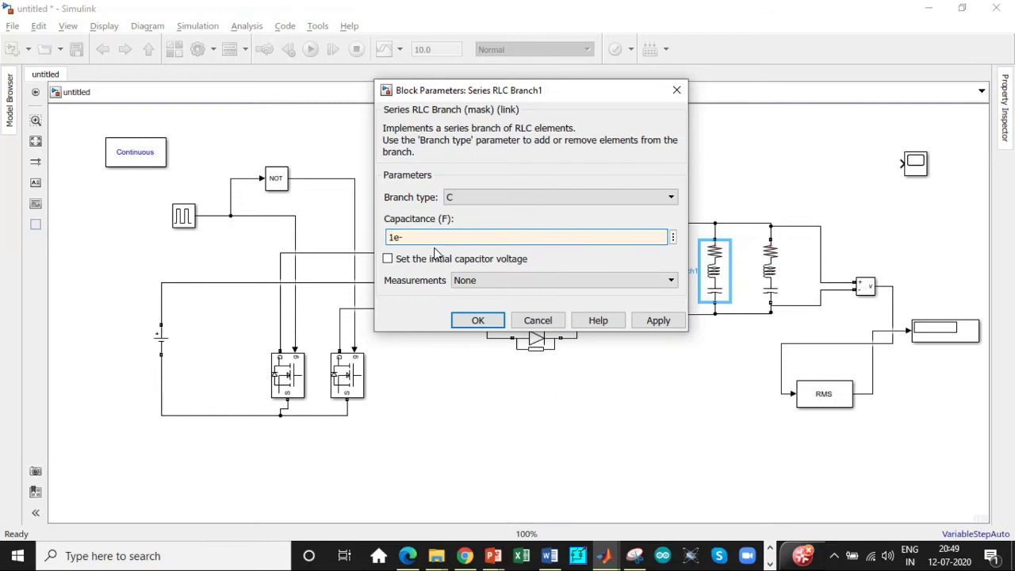
pyautogui.write('9')
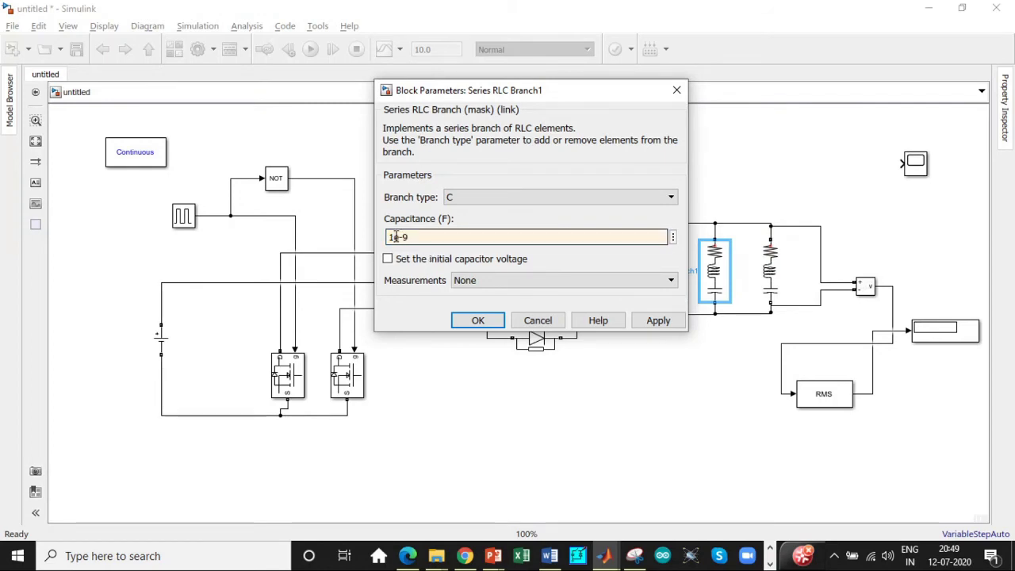
pyautogui.write('1.42')
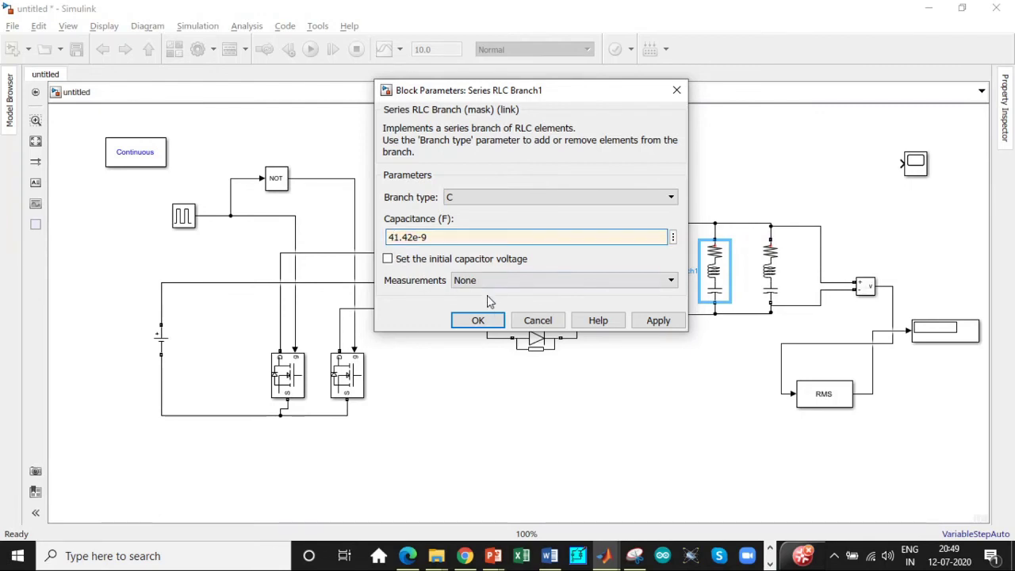
pyautogui.click(478, 320)
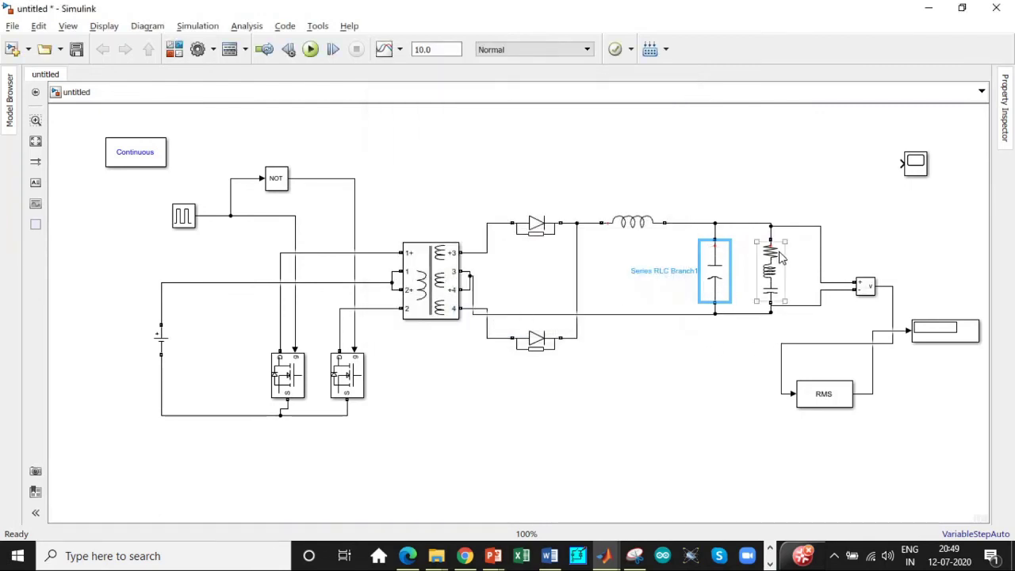
# Step: Make the right-hand RLC branch a pure 8 ohm resistor
pyautogui.doubleClick(769, 269)
pyautogui.click(614, 197)
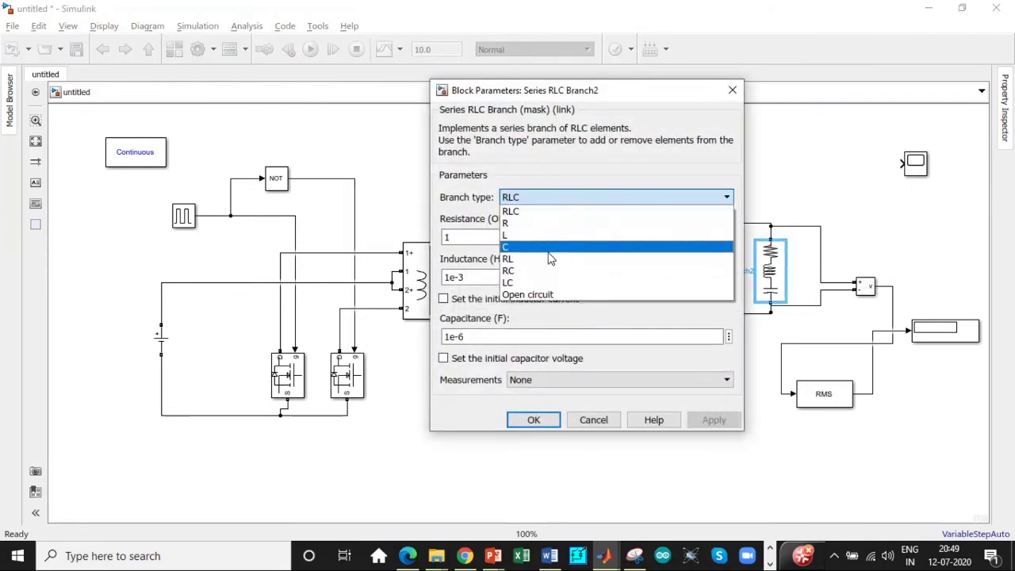
pyautogui.click(531, 219)
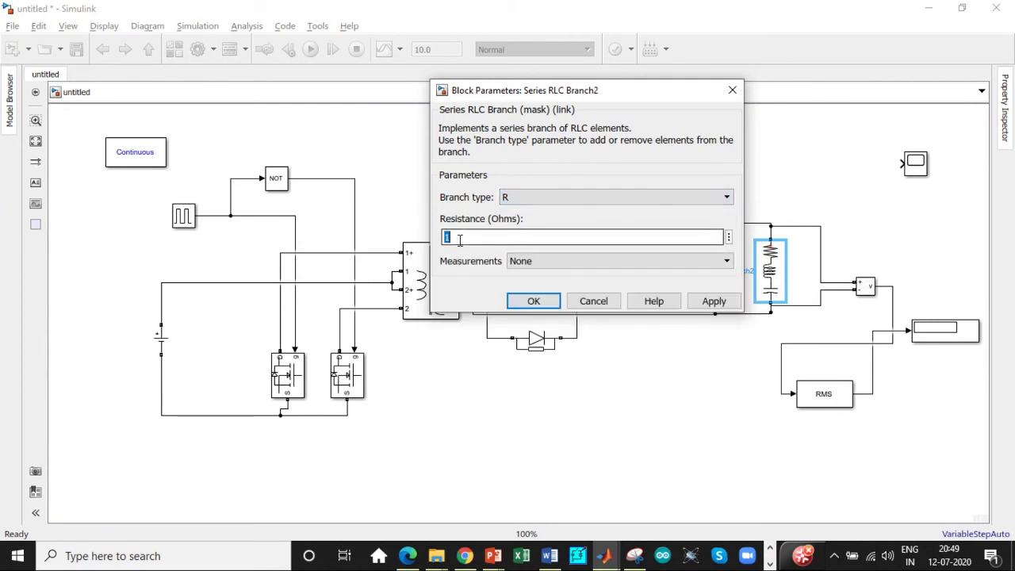
pyautogui.write('8')
pyautogui.click(529, 301)
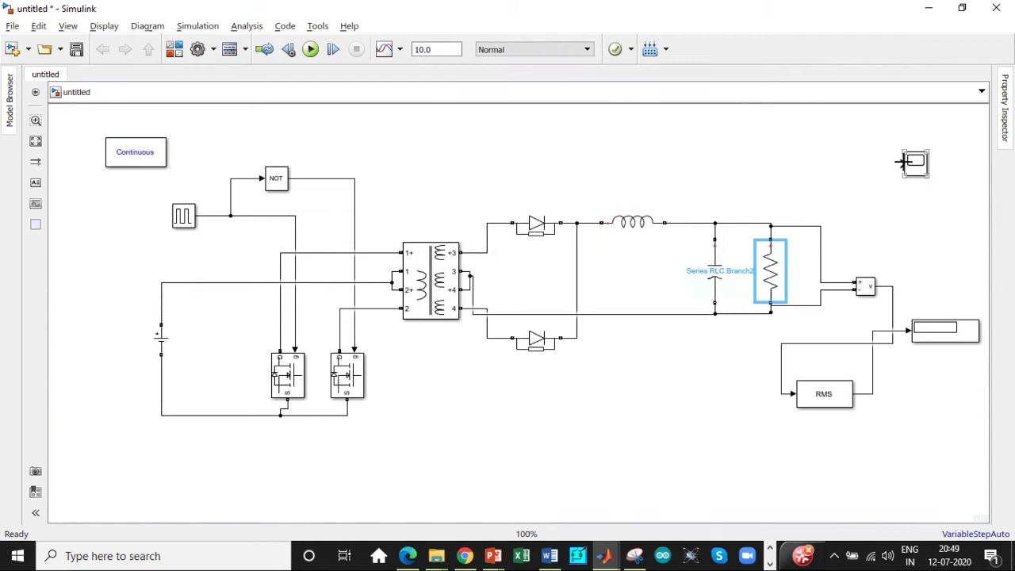
# Step: Connect the scope to the voltage measurement output and clear the DC source's 100 V amplitude
pyautogui.moveTo(901, 164); pyautogui.dragTo(884, 287)
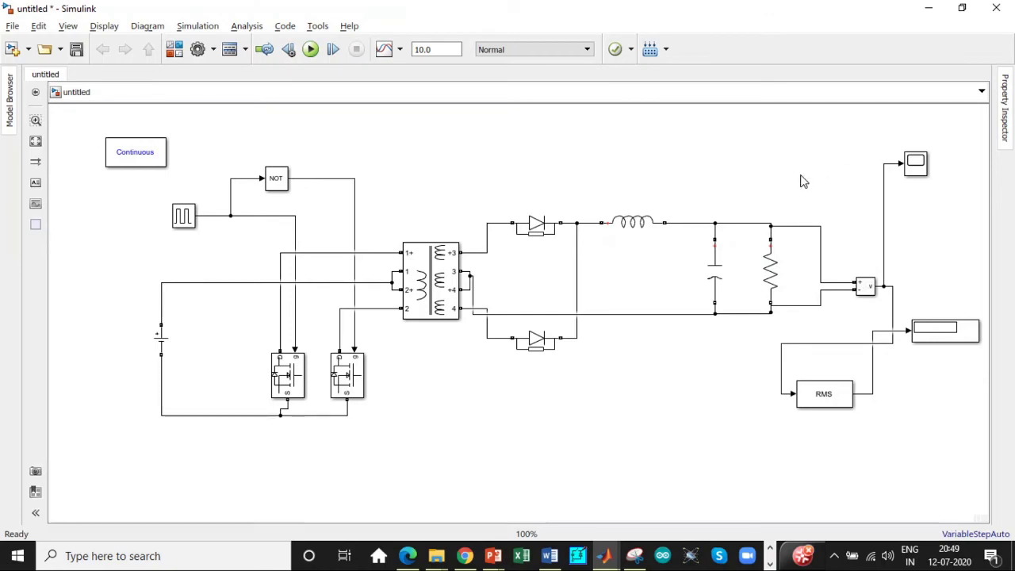
pyautogui.doubleClick(161, 337)
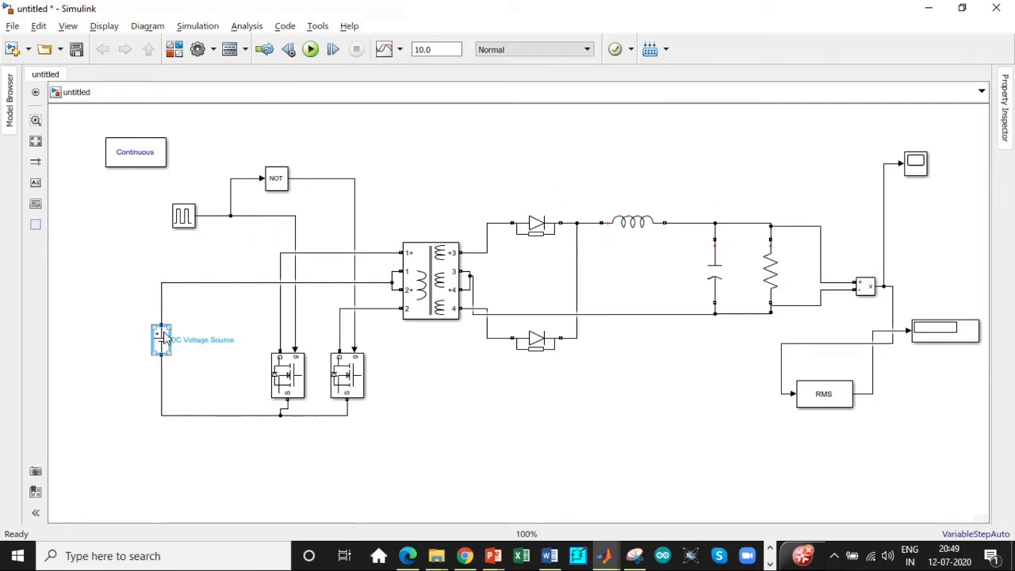
pyautogui.doubleClick(239, 343)
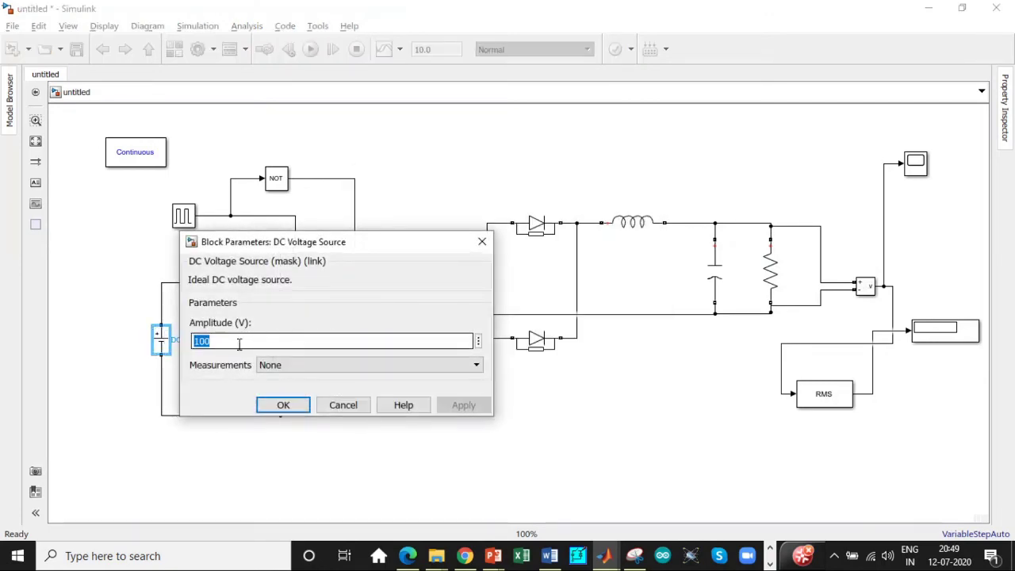
pyautogui.press('BackSpace')
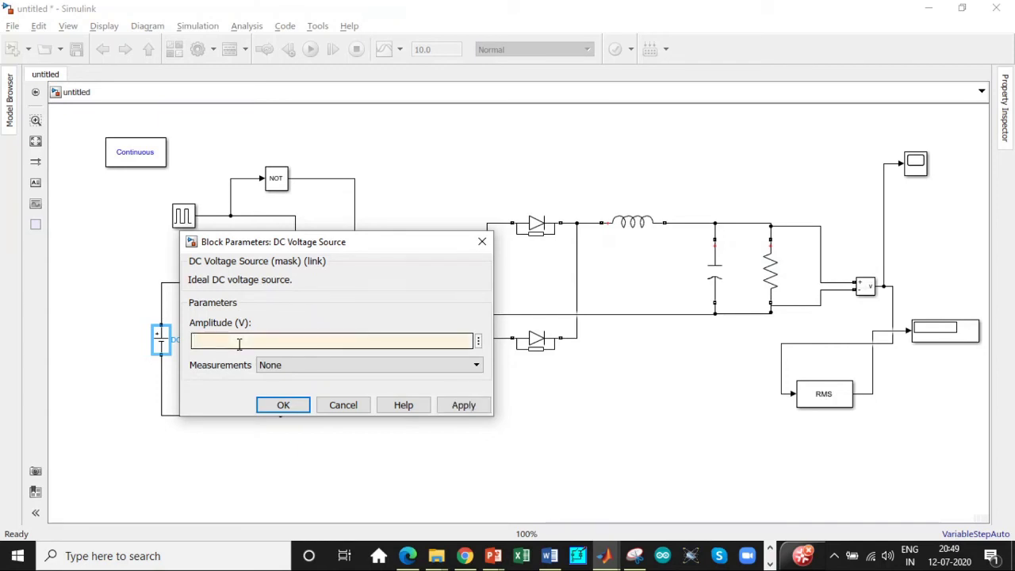
# Step: Apply a 50 V amplitude to the DC voltage source
pyautogui.write('50')
pyautogui.click(279, 406)
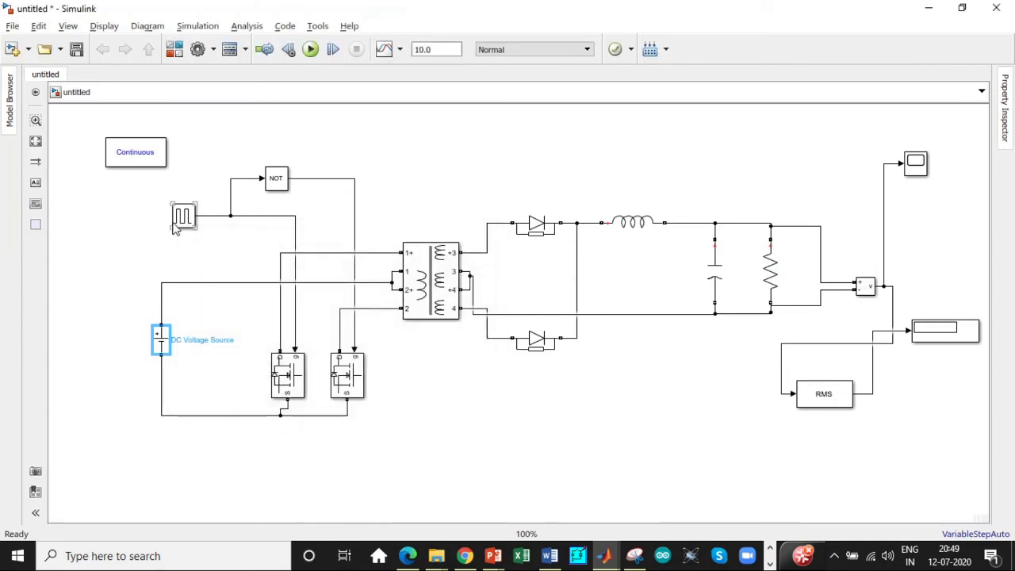
pyautogui.click(182, 220)
# Step: Give the Pulse Generator a 6.66e-6 s period and 50% pulse width
pyautogui.doubleClick(181, 221)
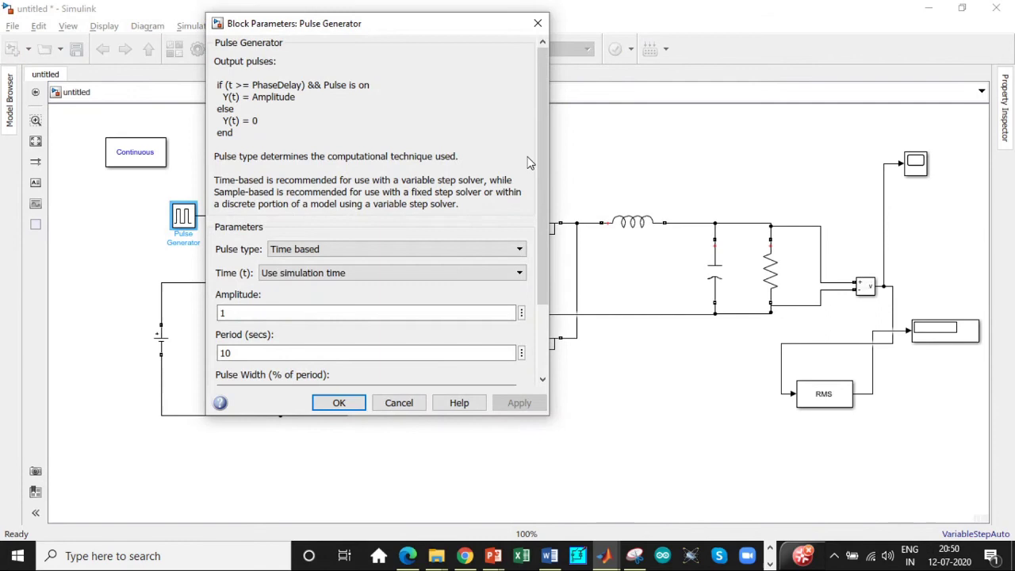
pyautogui.moveTo(540, 168); pyautogui.dragTo(542, 226)
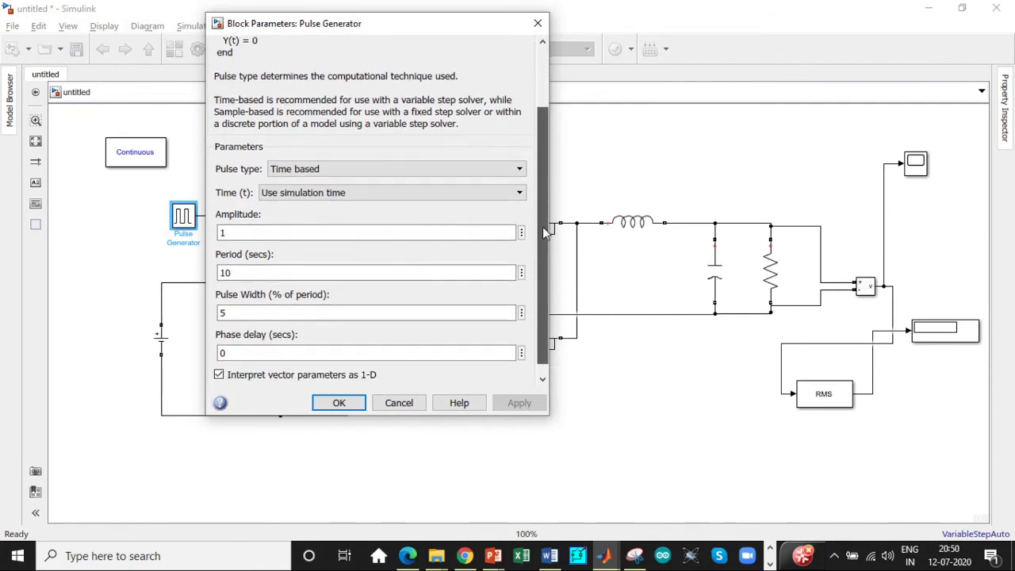
pyautogui.doubleClick(255, 273)
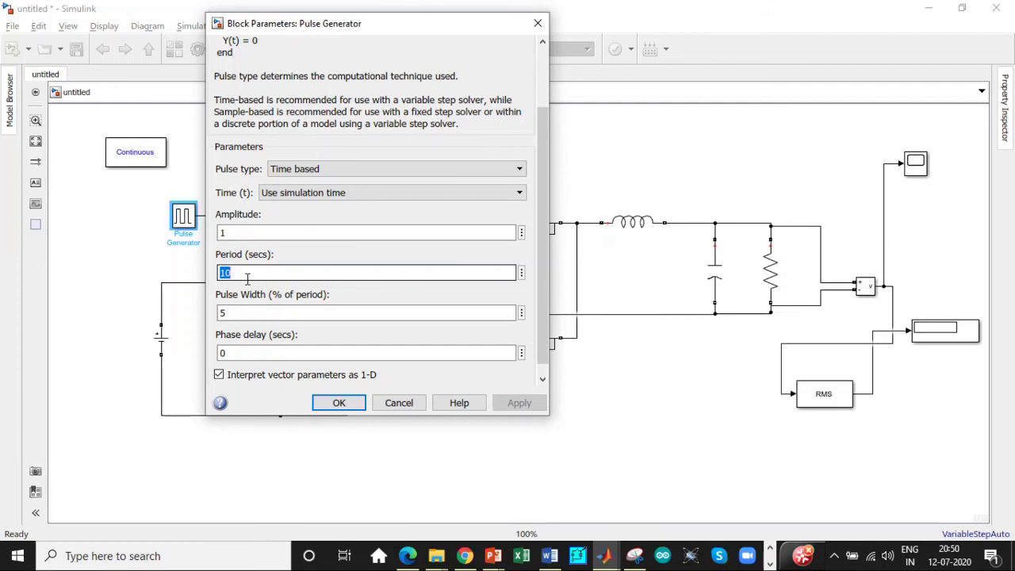
pyautogui.write('6.')
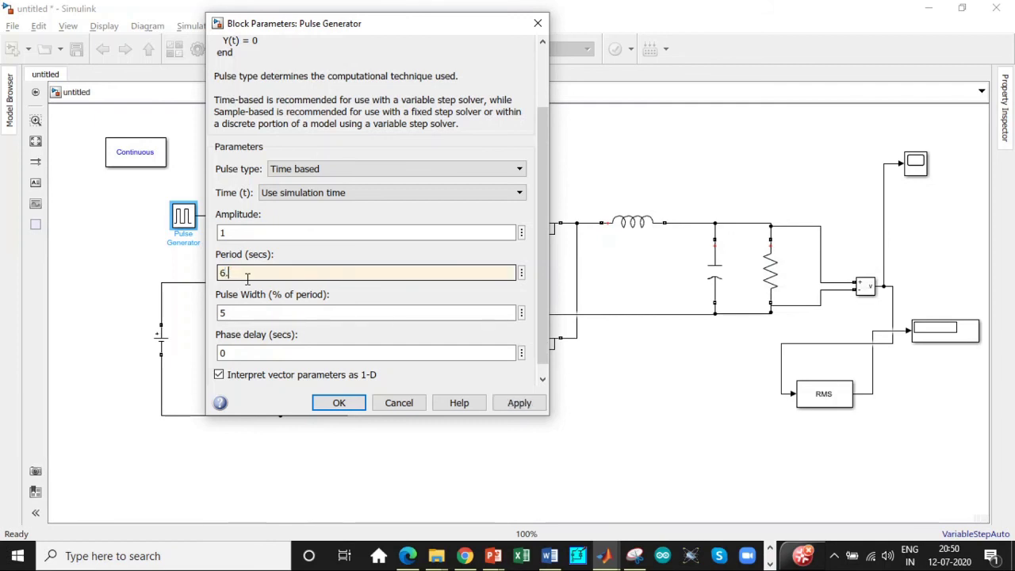
pyautogui.write('66e-6')
pyautogui.doubleClick(239, 312)
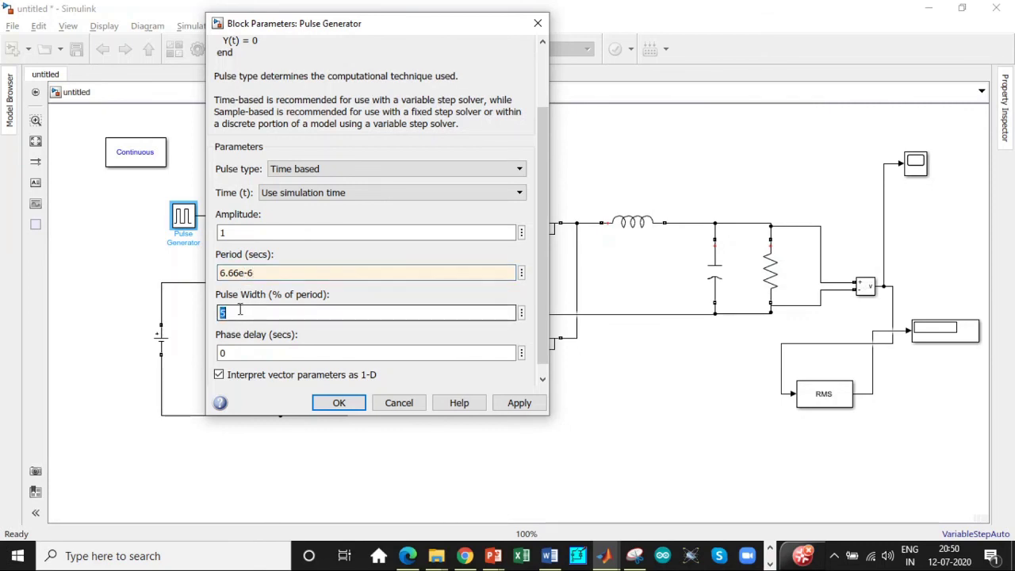
pyautogui.write('7')
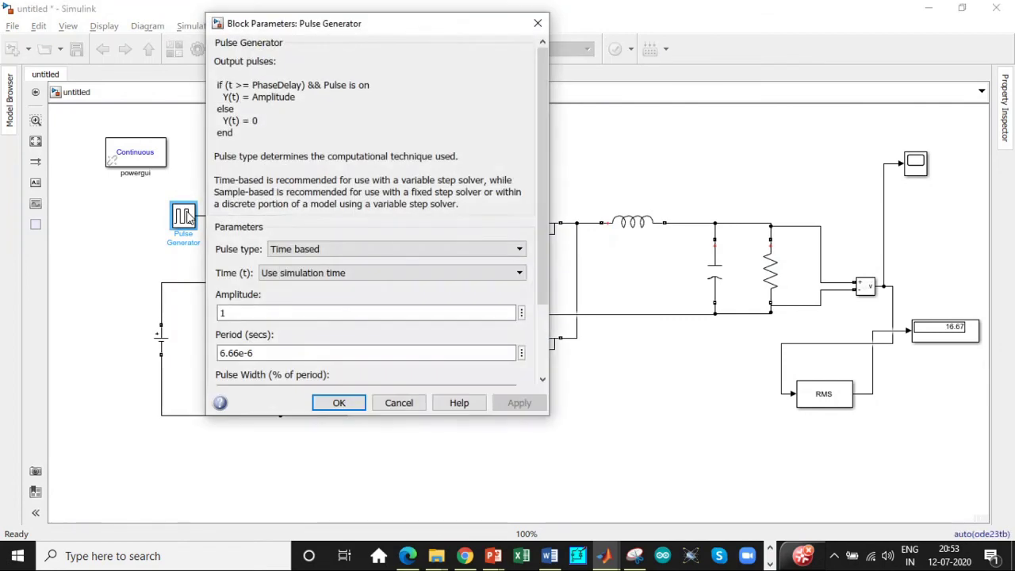
pyautogui.moveTo(537, 175); pyautogui.dragTo(542, 219)
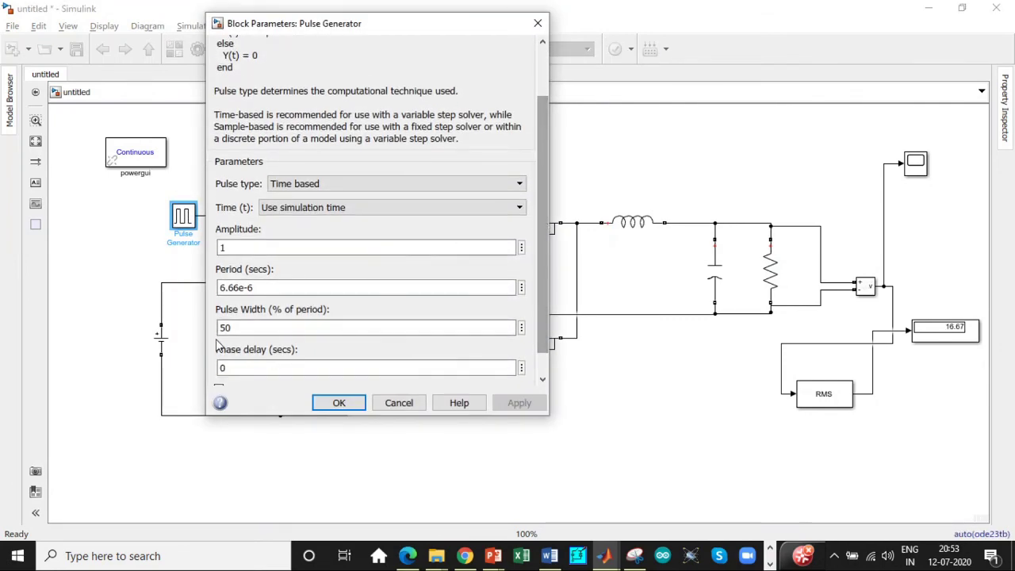
pyautogui.click(537, 23)
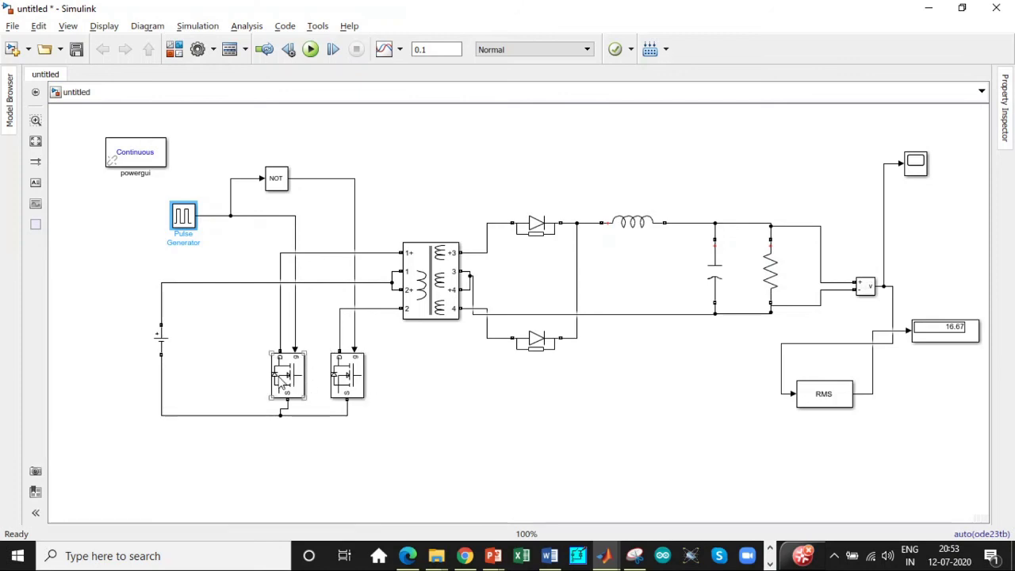
# Step: Run the push-pull converter simulation and confirm the output Display reads 16.67 V
pyautogui.click(343, 382)
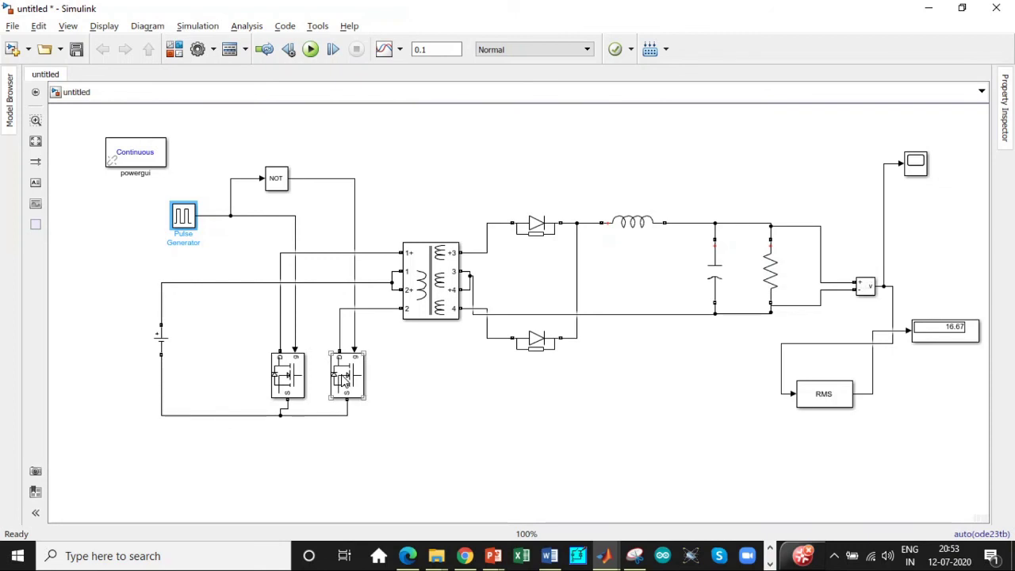
pyautogui.click(196, 264)
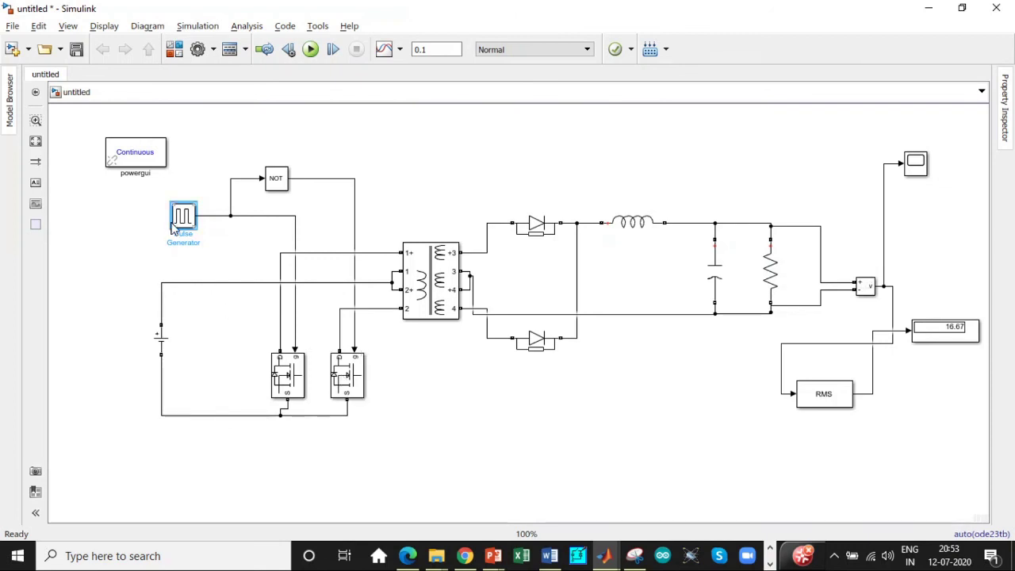
pyautogui.click(317, 48)
pyautogui.click(952, 343)
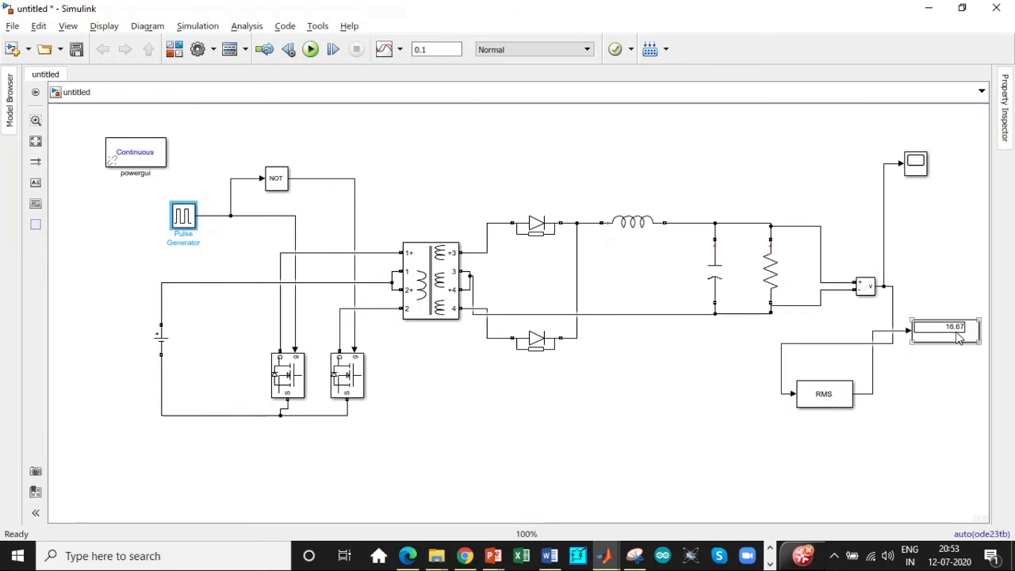
pyautogui.doubleClick(914, 162)
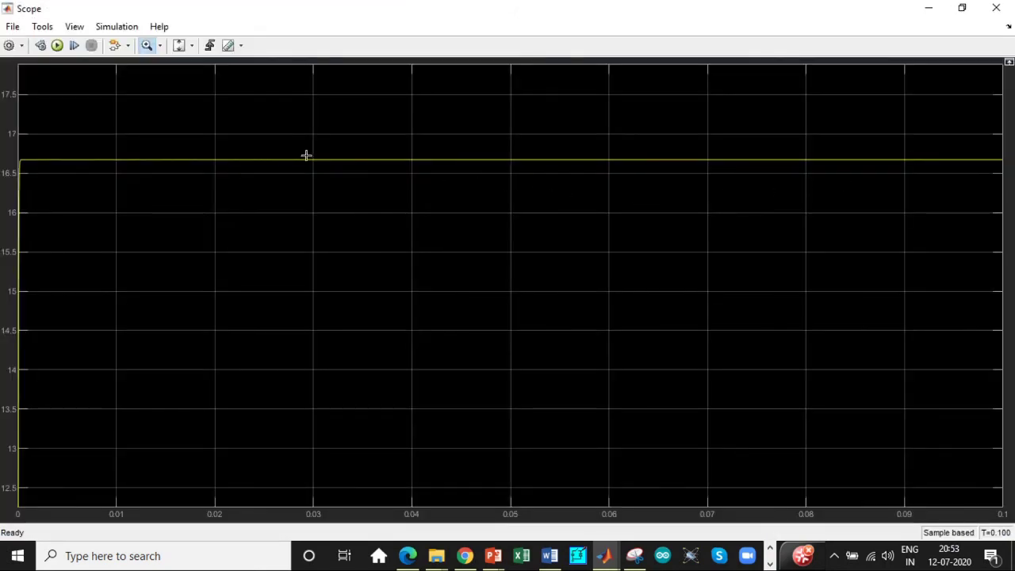
pyautogui.moveTo(332, 160); pyautogui.dragTo(565, 177)
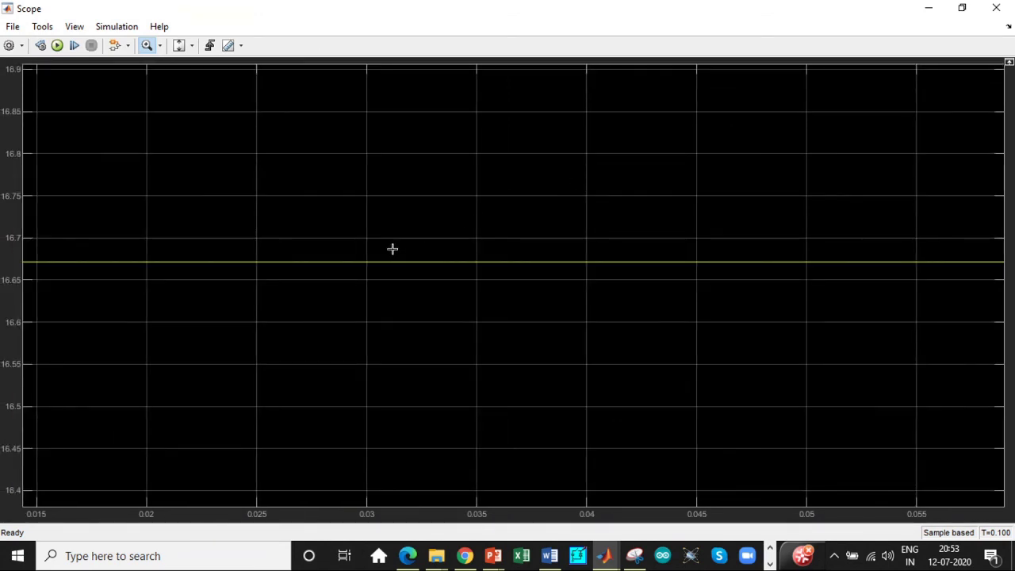
pyautogui.scroll(-2, 392, 249)
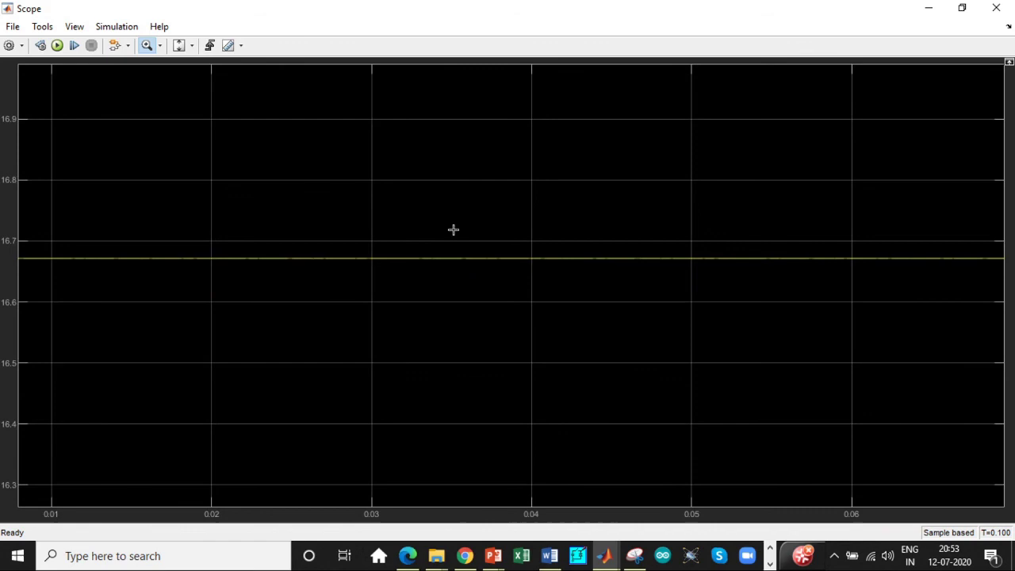
pyautogui.click(996, 8)
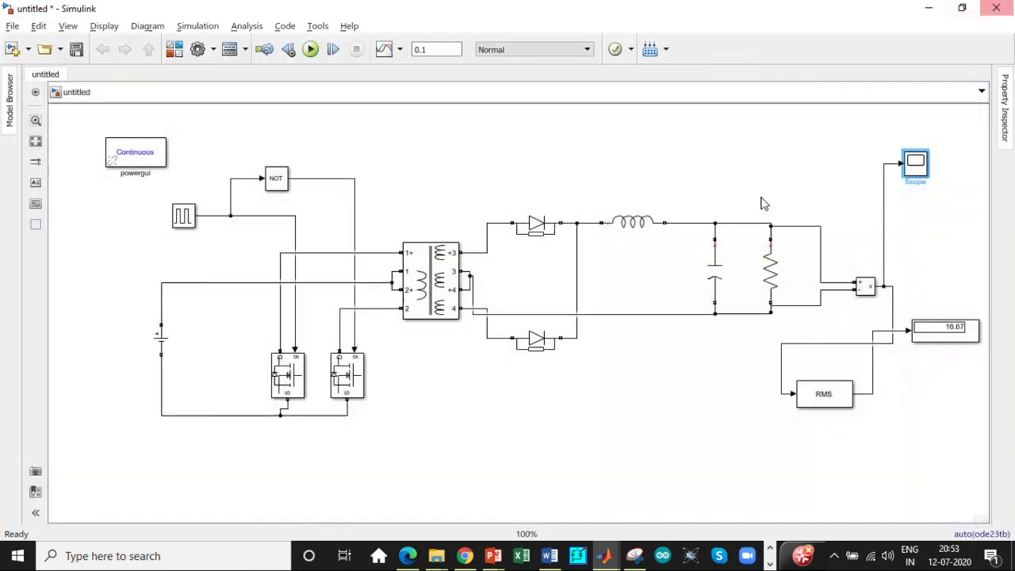
pyautogui.doubleClick(431, 281)
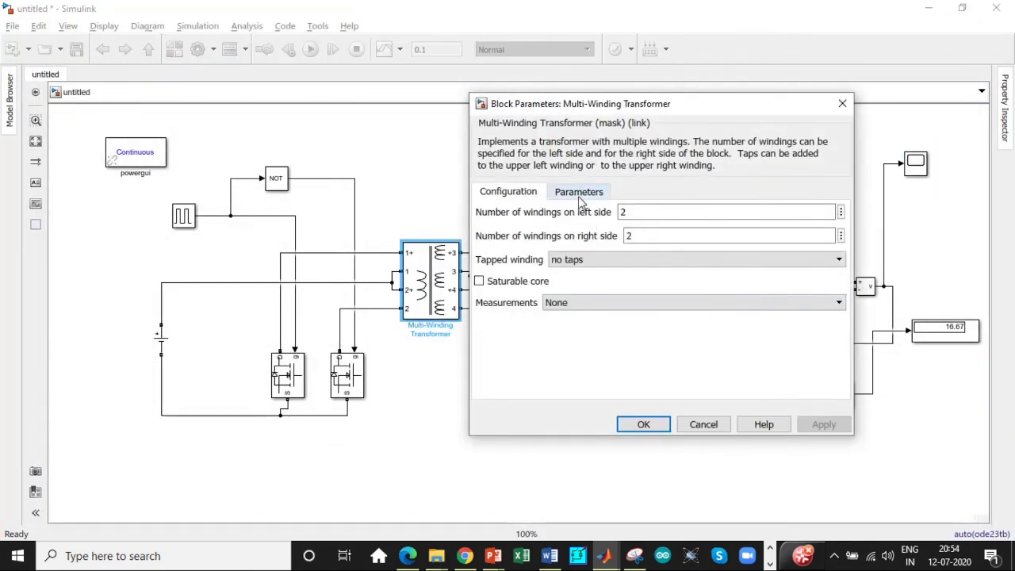
pyautogui.click(580, 195)
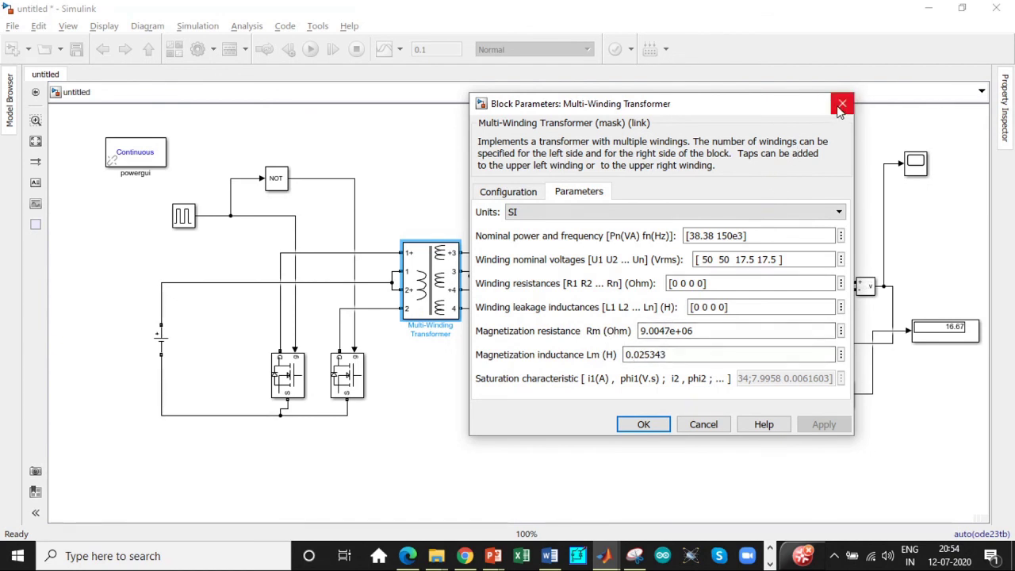
pyautogui.click(839, 107)
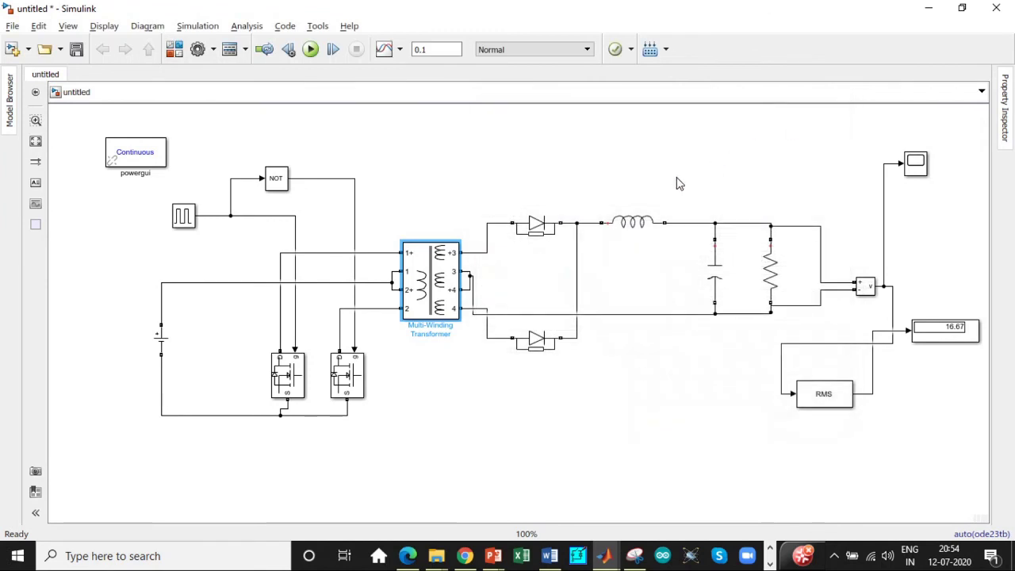